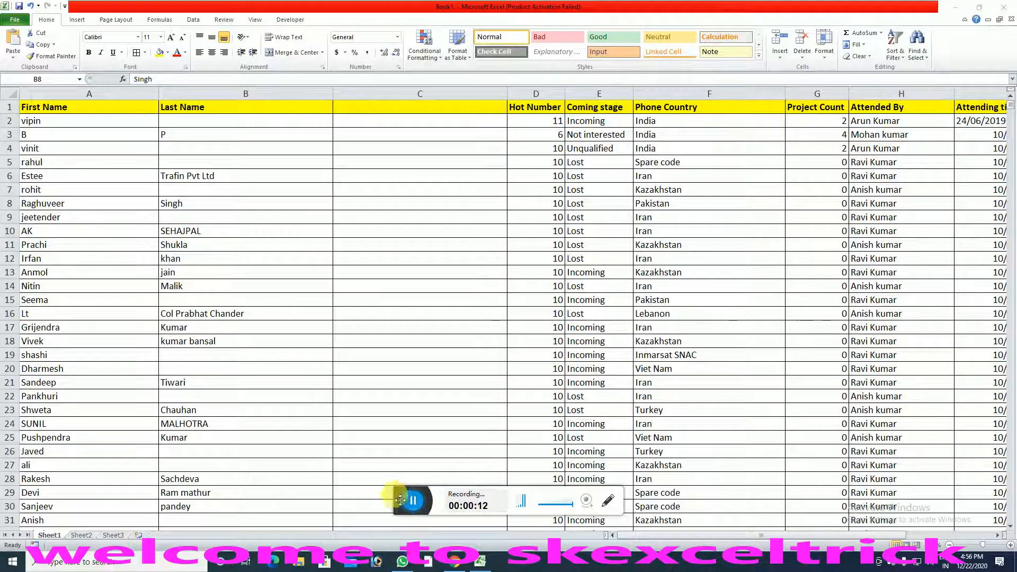
# Examine the entries in the First Name and Last Name columns in the top rows of Sheet1.
pyautogui.moveTo(405, 498); pyautogui.dragTo(392, 559)
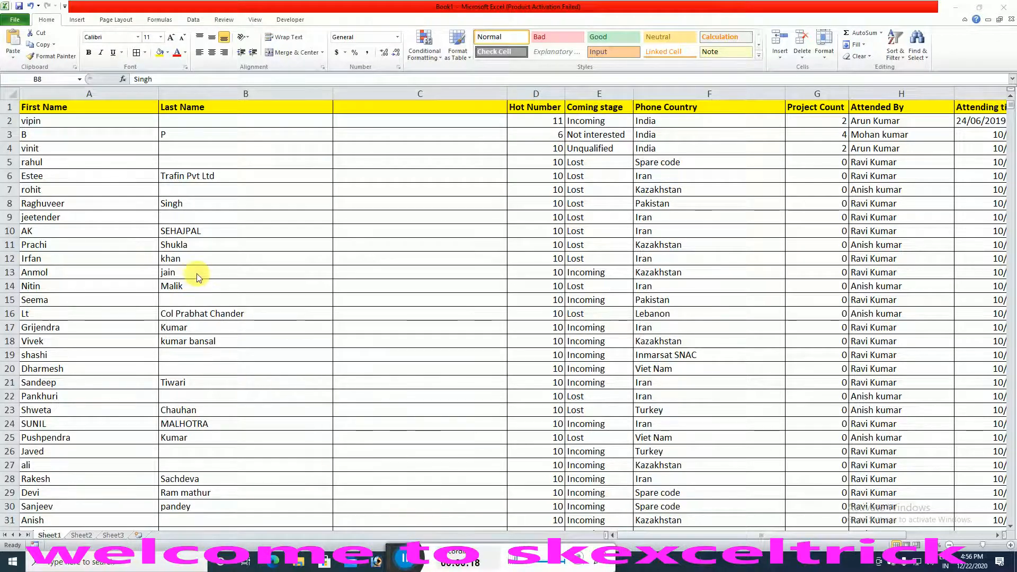
pyautogui.click(397, 247)
pyautogui.click(400, 251)
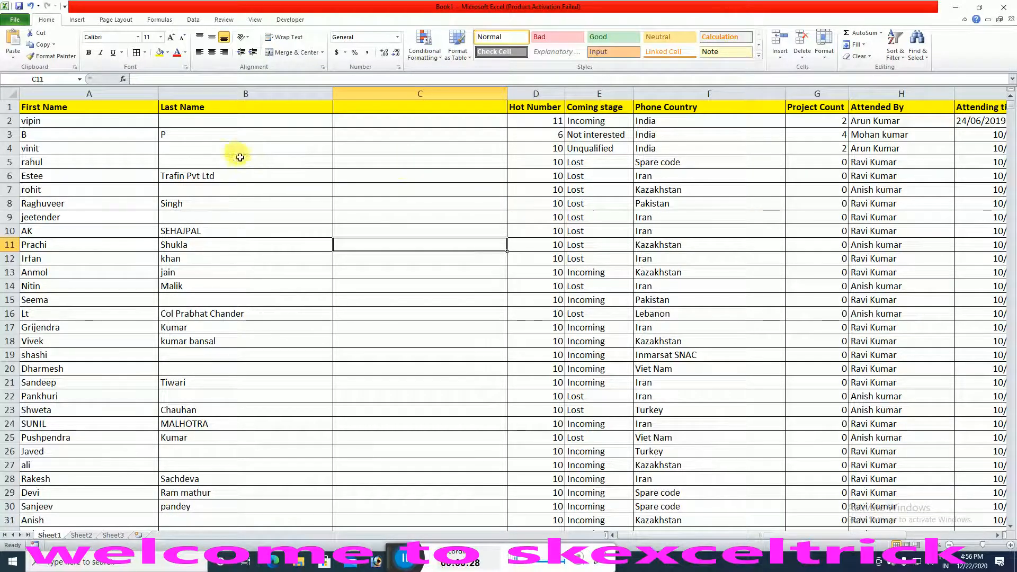
pyautogui.click(51, 124)
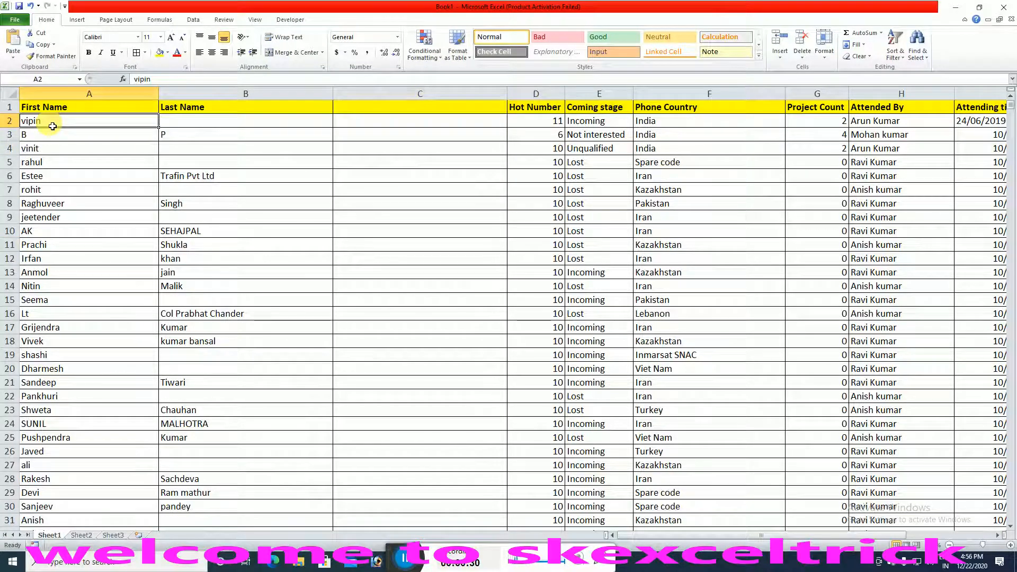
pyautogui.click(242, 126)
pyautogui.click(99, 139)
pyautogui.click(170, 134)
pyautogui.click(104, 180)
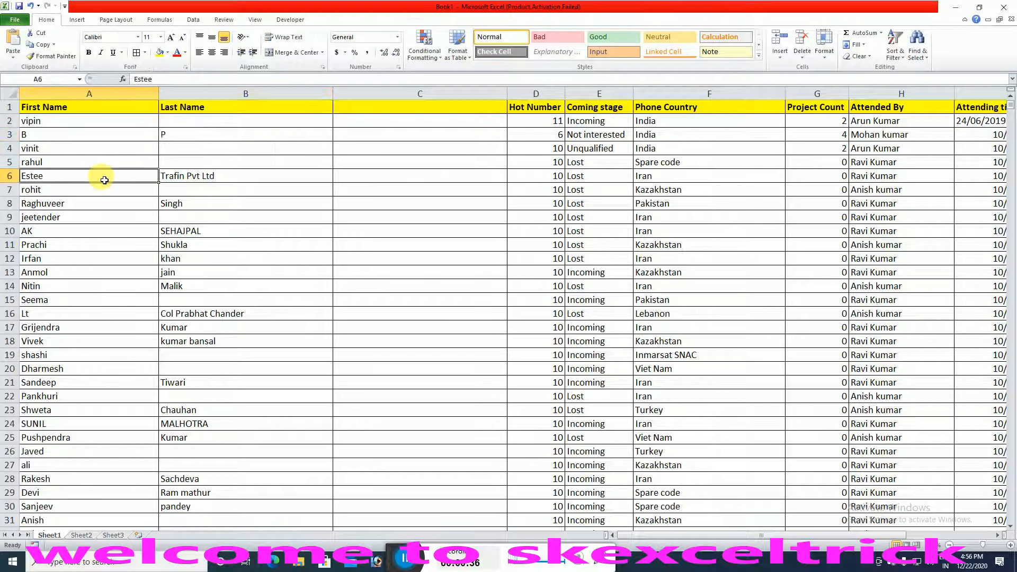
# In C2, enter =CONCATENATE(A2," ",B2) to join the first and last names with a space.
pyautogui.click(399, 177)
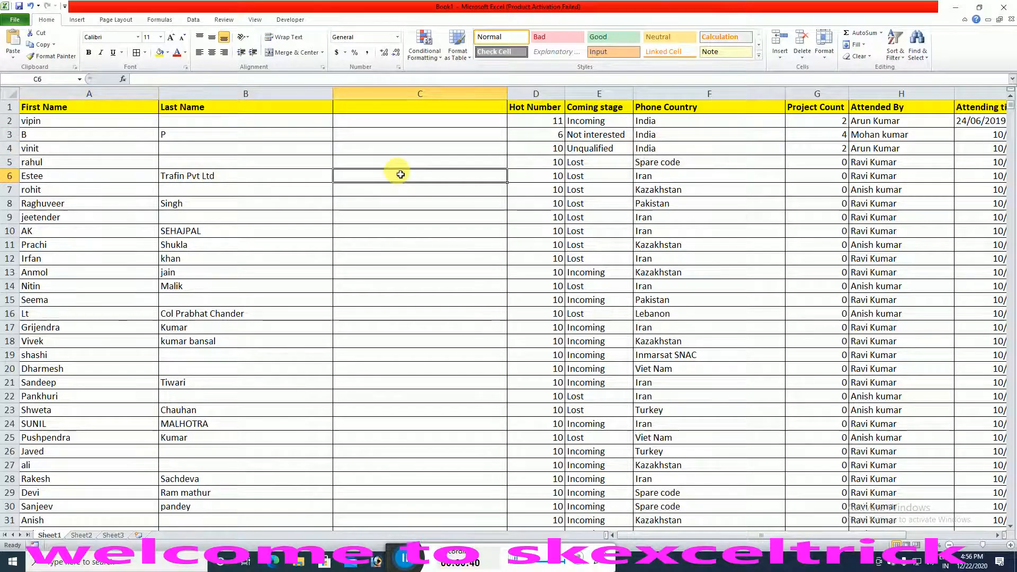
pyautogui.press('Up')
pyautogui.press('Up')
pyautogui.press('Up')
pyautogui.press('Up')
pyautogui.write('=con')
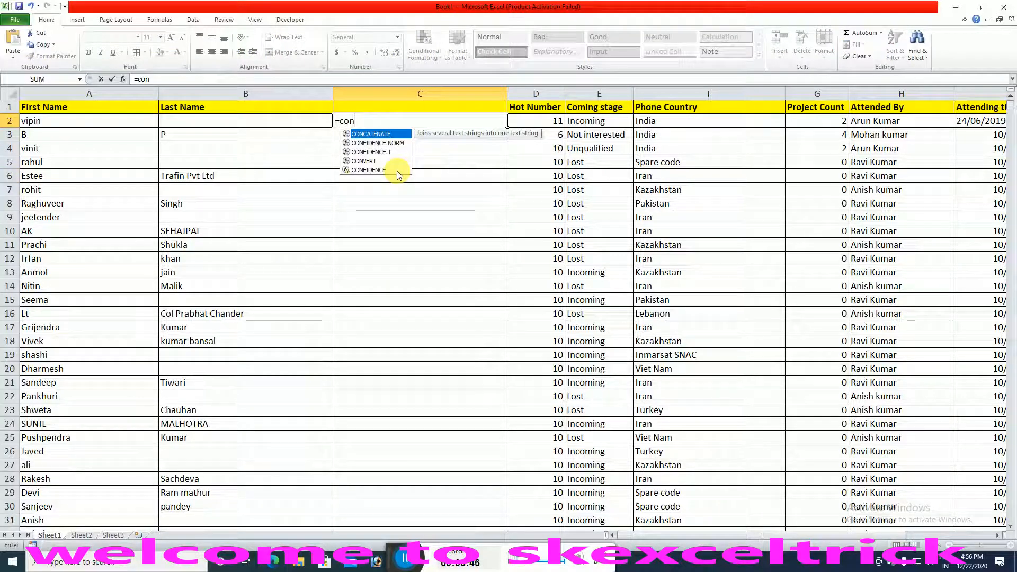
pyautogui.press('Tab')
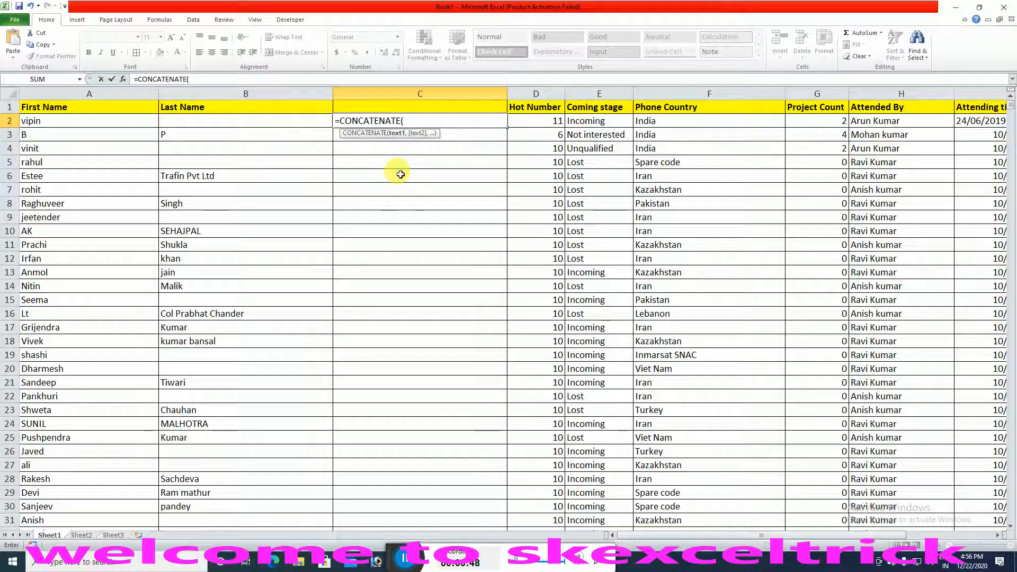
pyautogui.click(102, 124)
pyautogui.write(',')
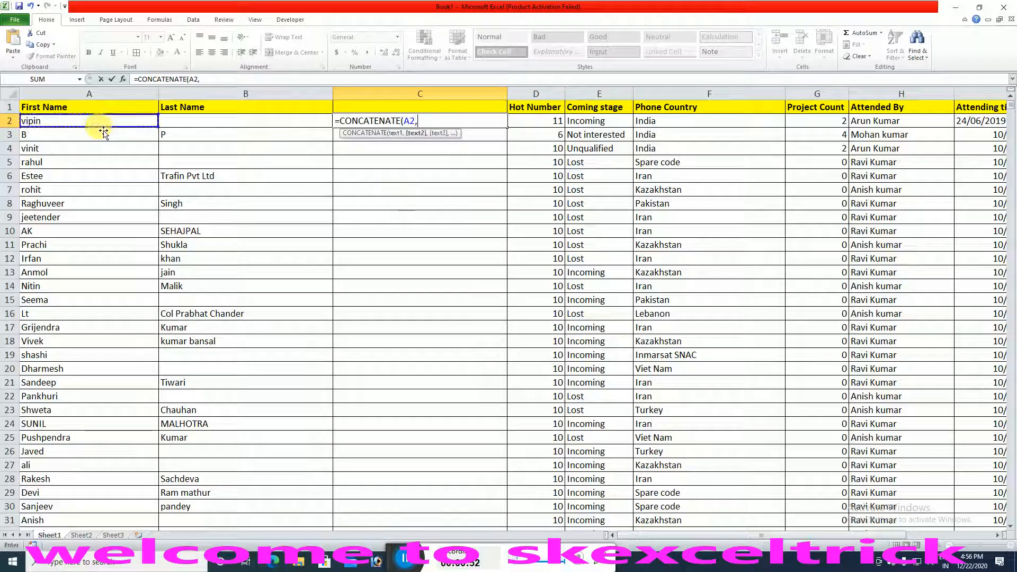
pyautogui.write('" ",')
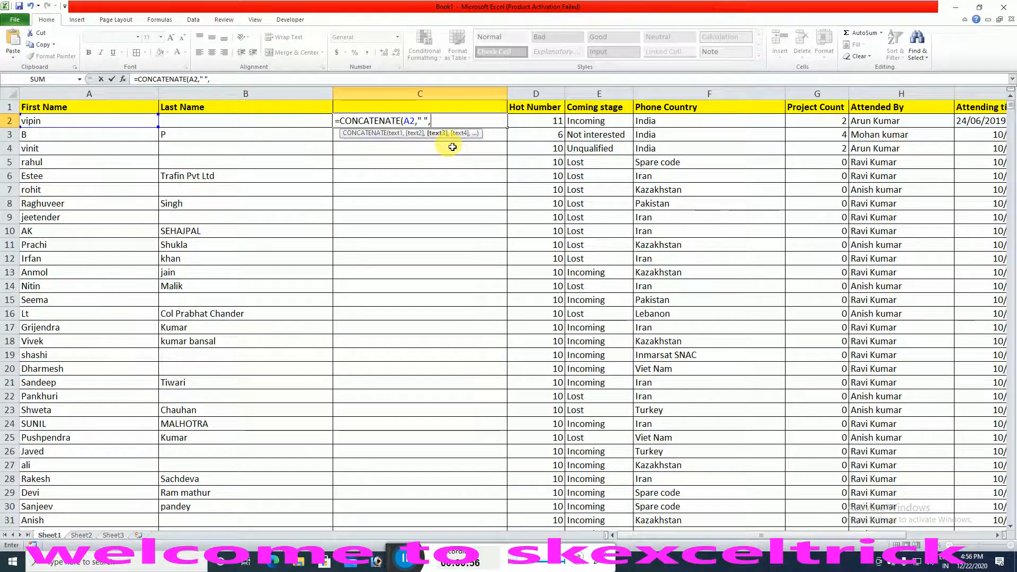
pyautogui.click(227, 125)
pyautogui.press('Return')
# Copy the C2 formula down column C to row 5708 and convert the results to plain values.
pyautogui.press('Up')
pyautogui.hotkey('ctrl', 'c')
pyautogui.press('Left')
pyautogui.press('Left')
pyautogui.hotkey('ctrl', 'Down')
pyautogui.press('Down')
pyautogui.press('Down')
pyautogui.press('Up')
pyautogui.press('Up')
pyautogui.press('Right')
pyautogui.press('Right')
pyautogui.hotkey('ctrl', 'shift', 'Up')
pyautogui.hotkey('ctrl', 'v')
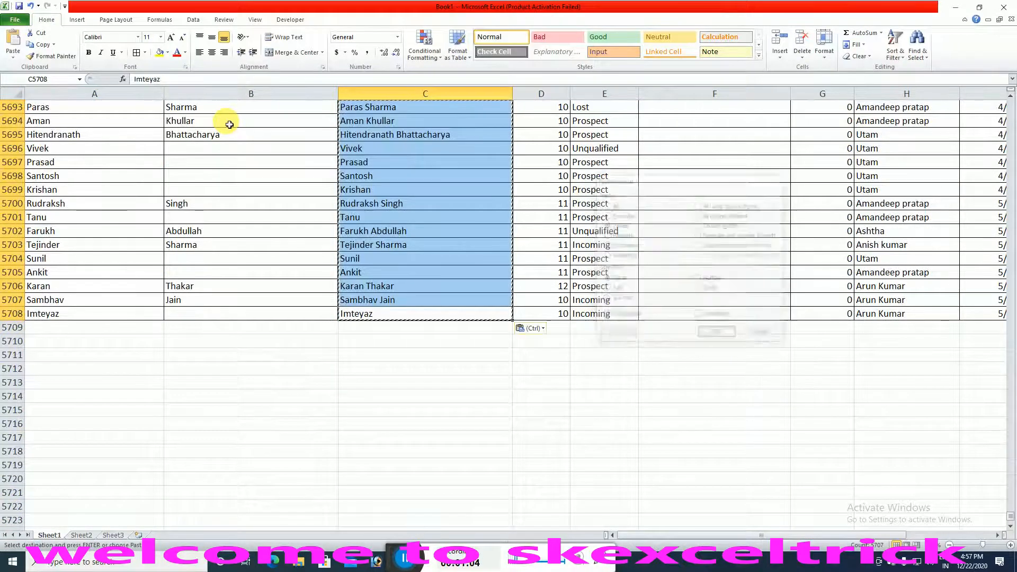
# Enter the heading "Name" in C1 above the combined names.
pyautogui.hotkey('ctrl', 'Up')
pyautogui.press('Down')
pyautogui.press('Up')
pyautogui.press('Left')
pyautogui.press('Left')
pyautogui.press('Up')
pyautogui.press('Right')
pyautogui.press('Right')
pyautogui.write('Name')
# Delete the First Name and Last Name columns, A and B.
pyautogui.click(229, 124)
pyautogui.press('Left')
pyautogui.press('Up')
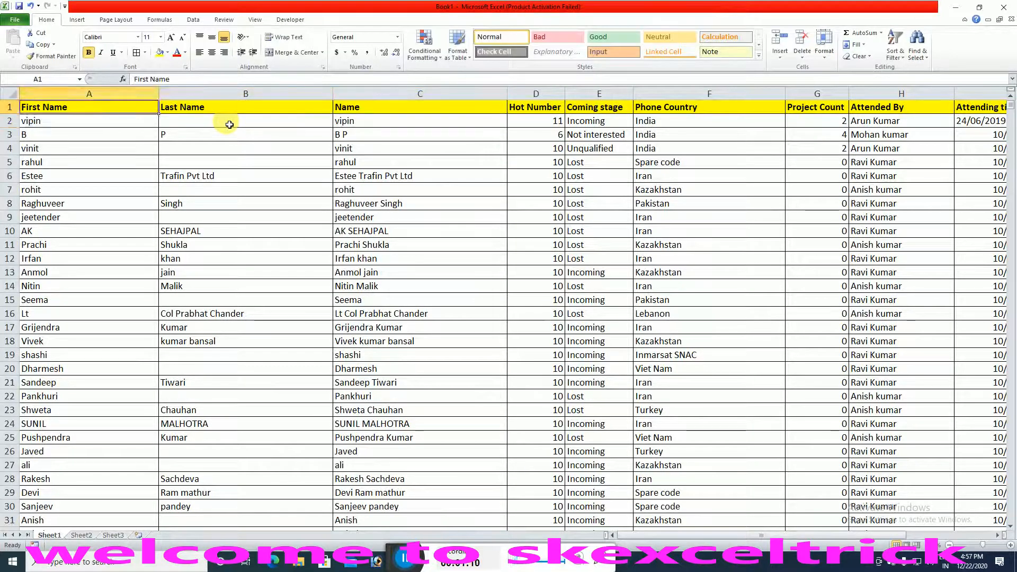
pyautogui.hotkey('ctrl', 'space')
pyautogui.hotkey('shift', 'Right')
pyautogui.hotkey('ctrl', '-')
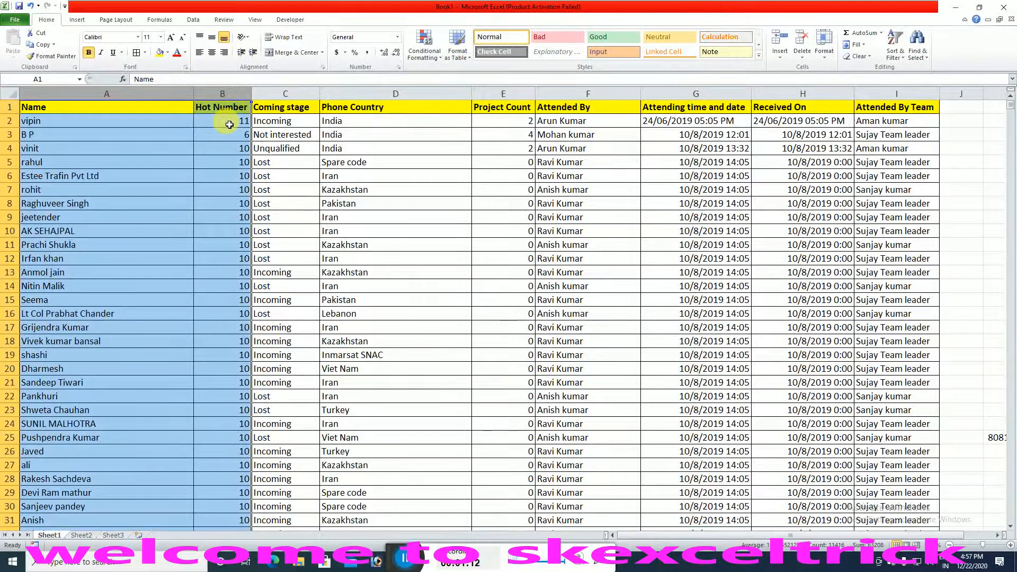
# Autofit all columns of the sheet and resize them together to one uniform width.
pyautogui.hotkey('ctrl', 'a')
pyautogui.hotkey('alt', 'h')
pyautogui.press('o')
pyautogui.press('i')
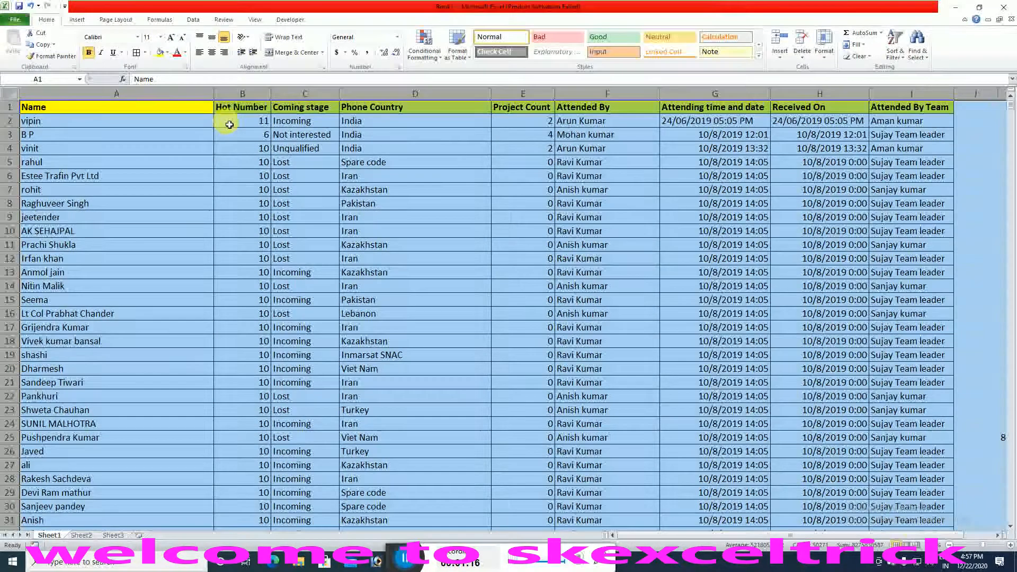
pyautogui.moveTo(220, 92); pyautogui.dragTo(147, 95)
pyautogui.click(152, 149)
# Review the headings in row 1 from Name across to Attended By Team.
pyautogui.click(85, 110)
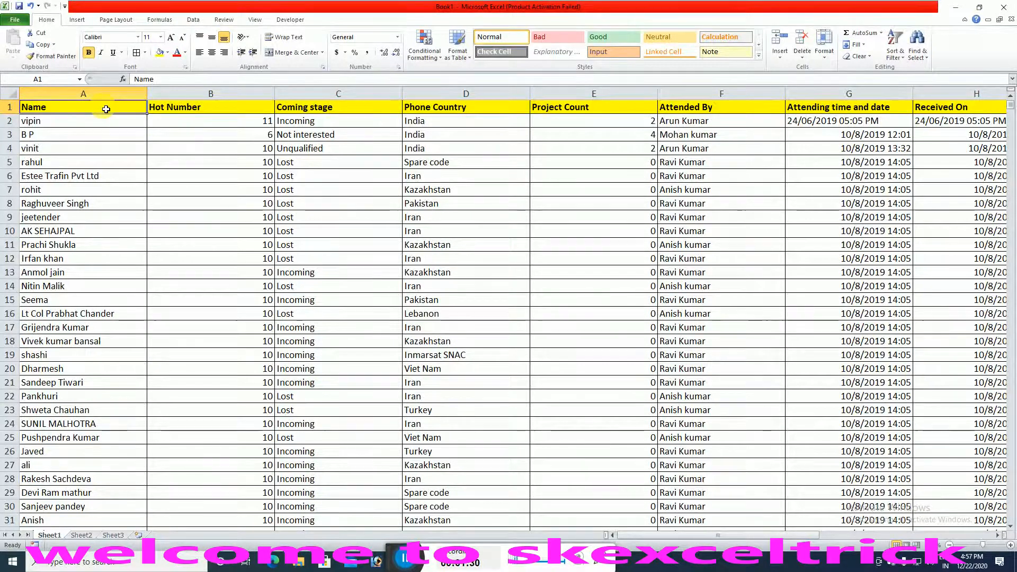
pyautogui.click(486, 112)
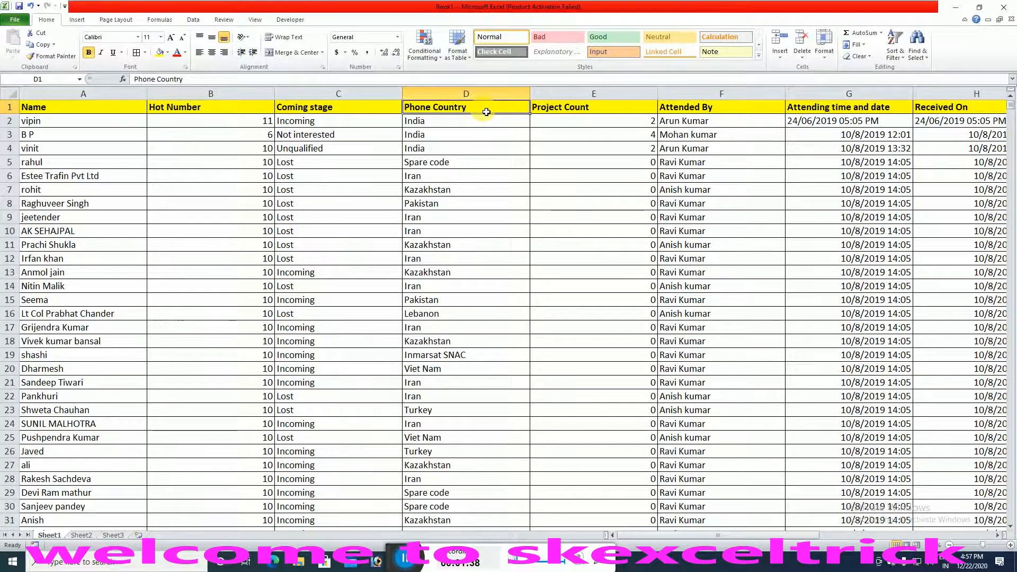
pyautogui.click(100, 114)
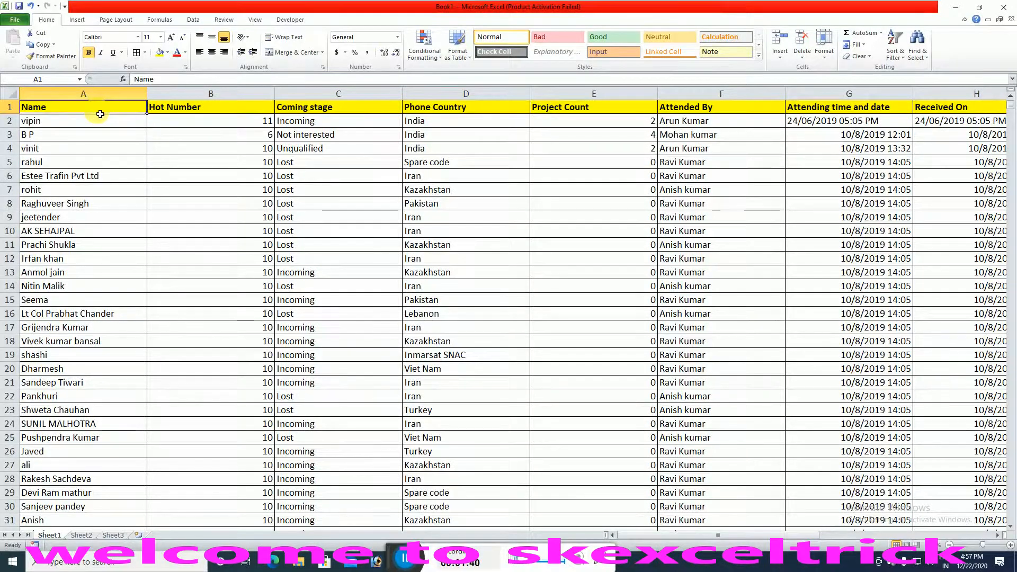
pyautogui.hotkey('ctrl', 'shift', 'Right')
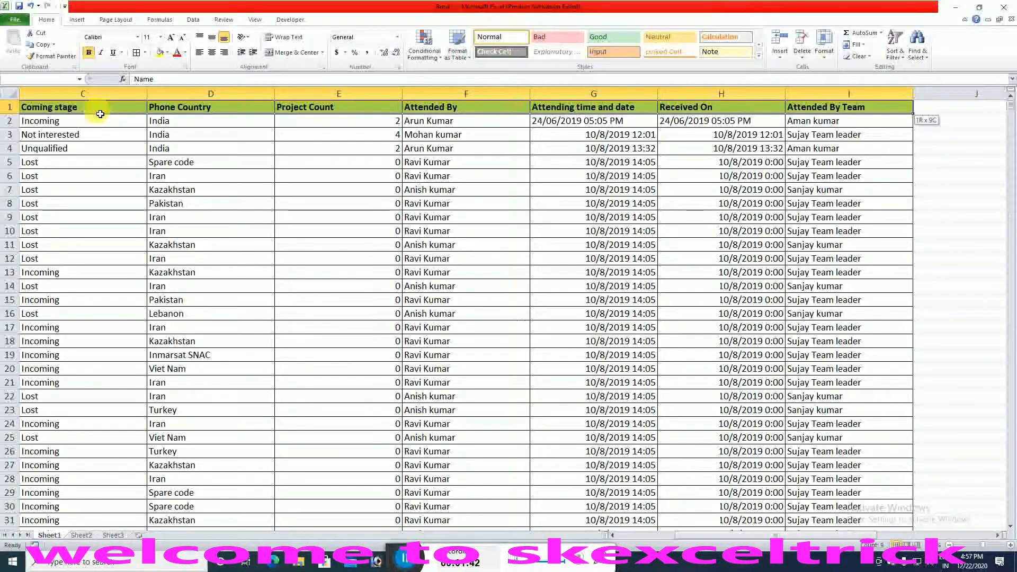
pyautogui.hotkey('ctrl', 'Left')
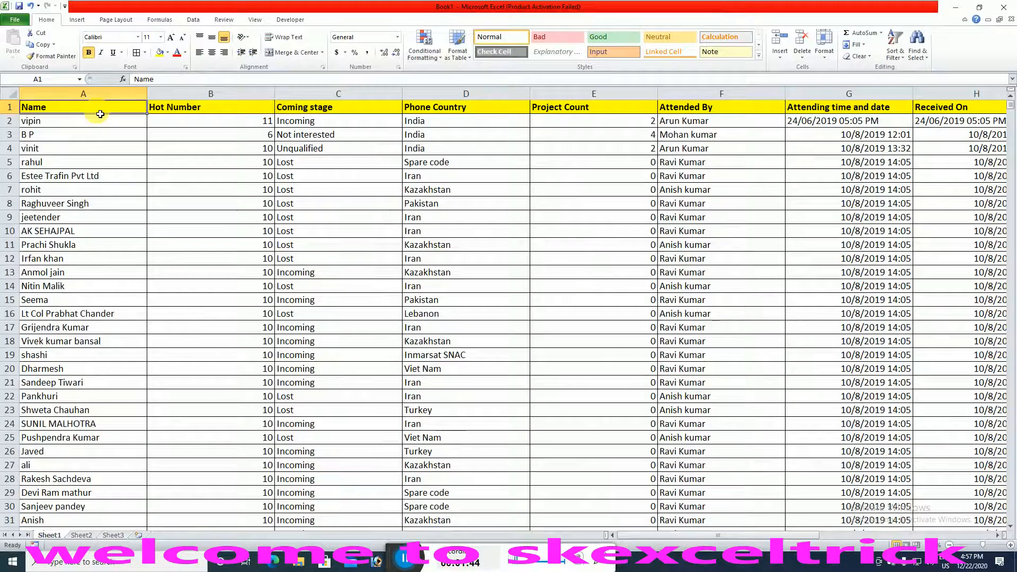
# Shorten the "Phone Country" heading in D1 to "Country".
pyautogui.press('Right')
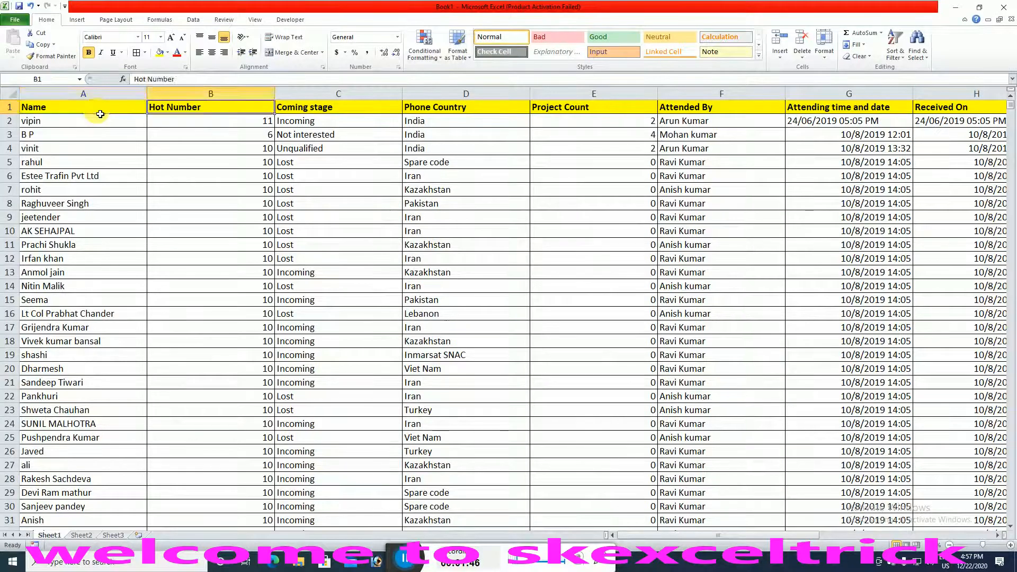
pyautogui.press('Right')
pyautogui.press('Right')
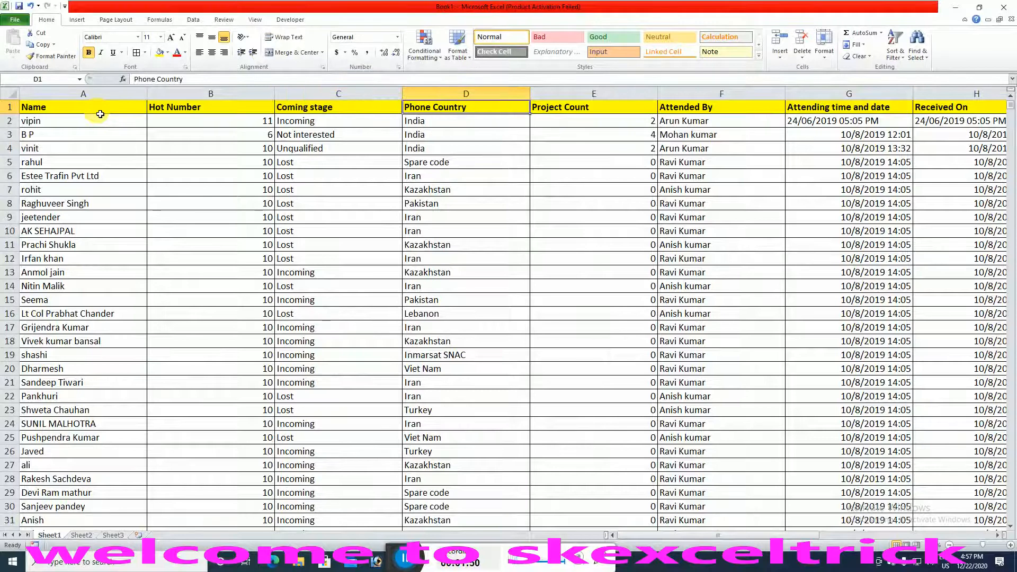
pyautogui.press('F2')
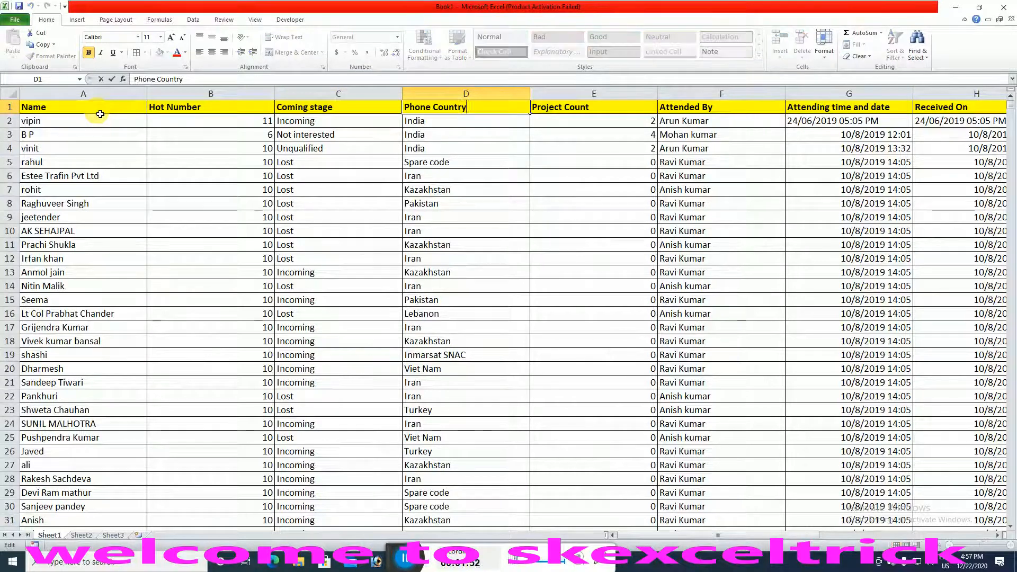
pyautogui.press('Left')
pyautogui.press('Left')
pyautogui.press('Left')
pyautogui.press('Left')
pyautogui.press('BackSpace')
pyautogui.press('BackSpace')
pyautogui.press('BackSpace')
pyautogui.press('BackSpace')
pyautogui.press('BackSpace')
pyautogui.press('BackSpace')
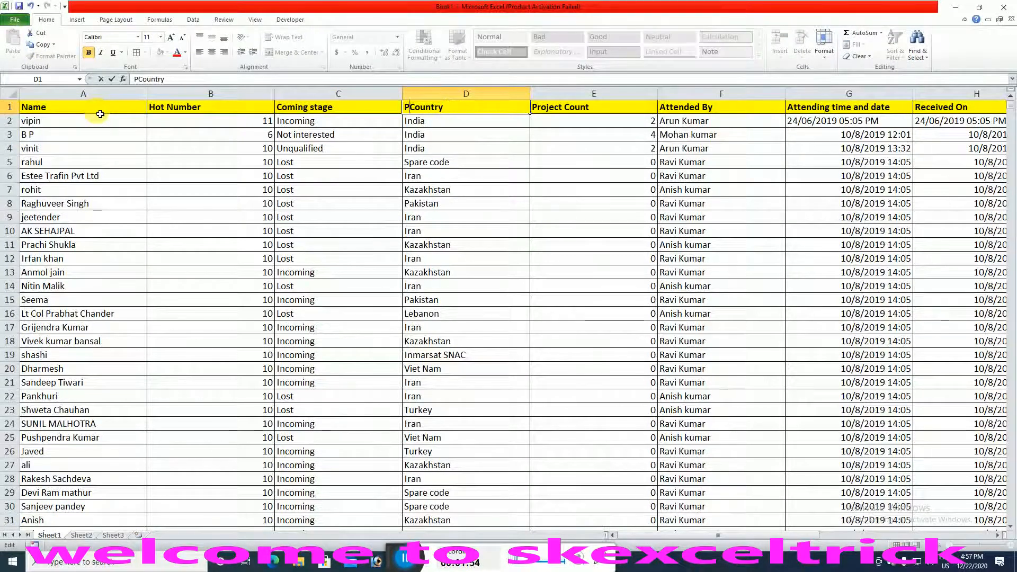
pyautogui.press('Tab')
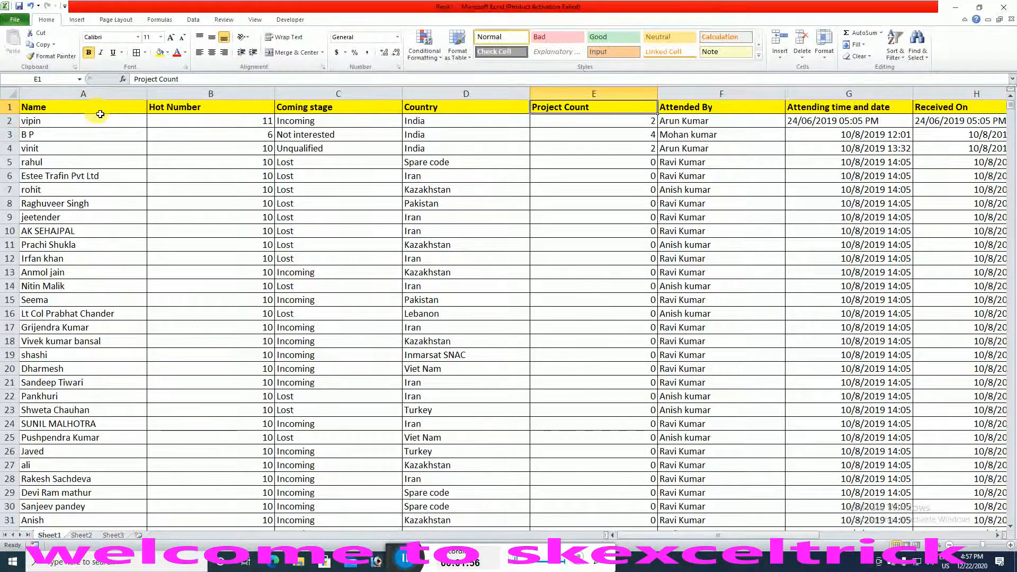
# Extend the heading in H1 to "Received On date time".
pyautogui.press('Tab')
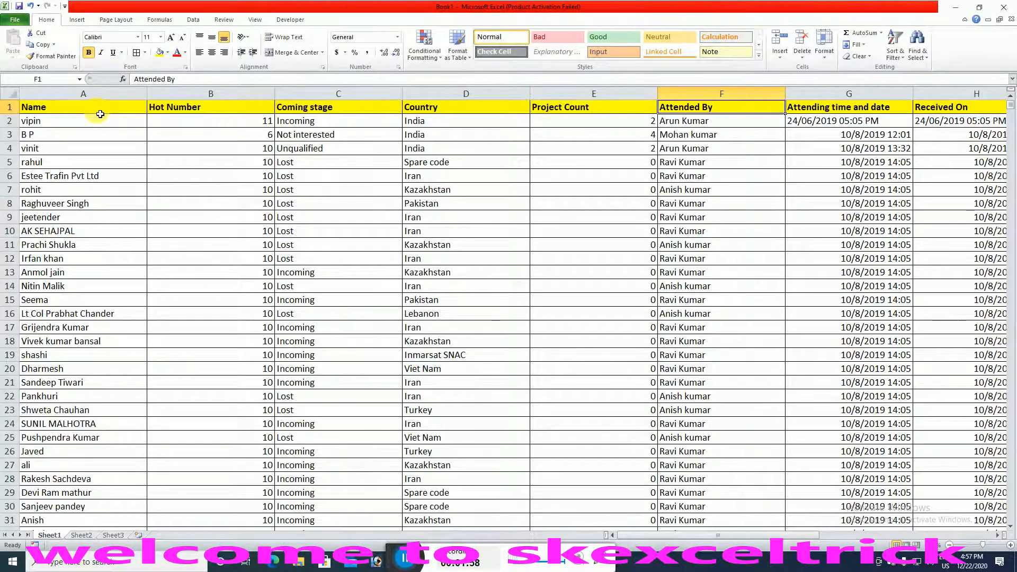
pyautogui.press('Tab')
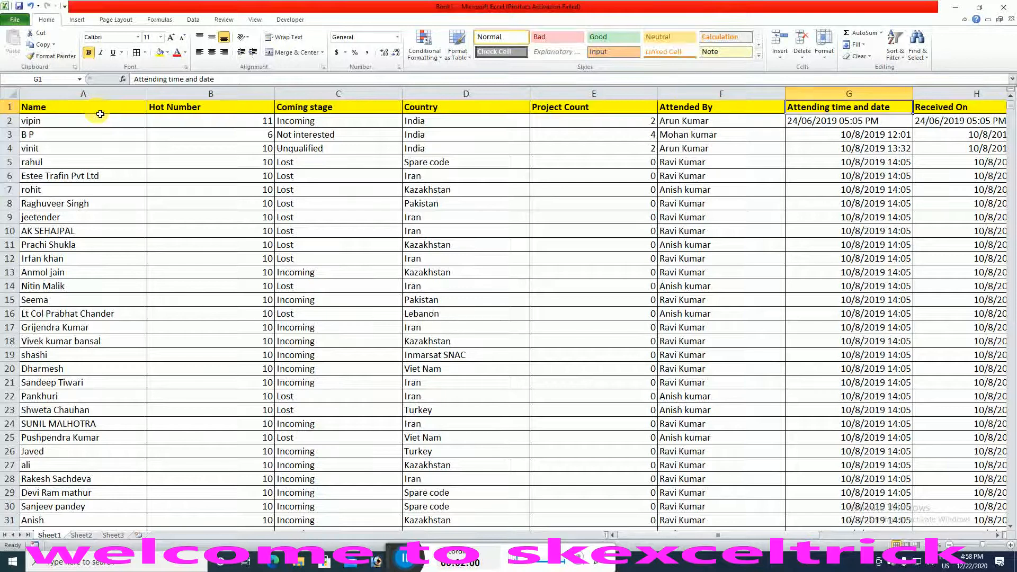
pyautogui.press('Tab')
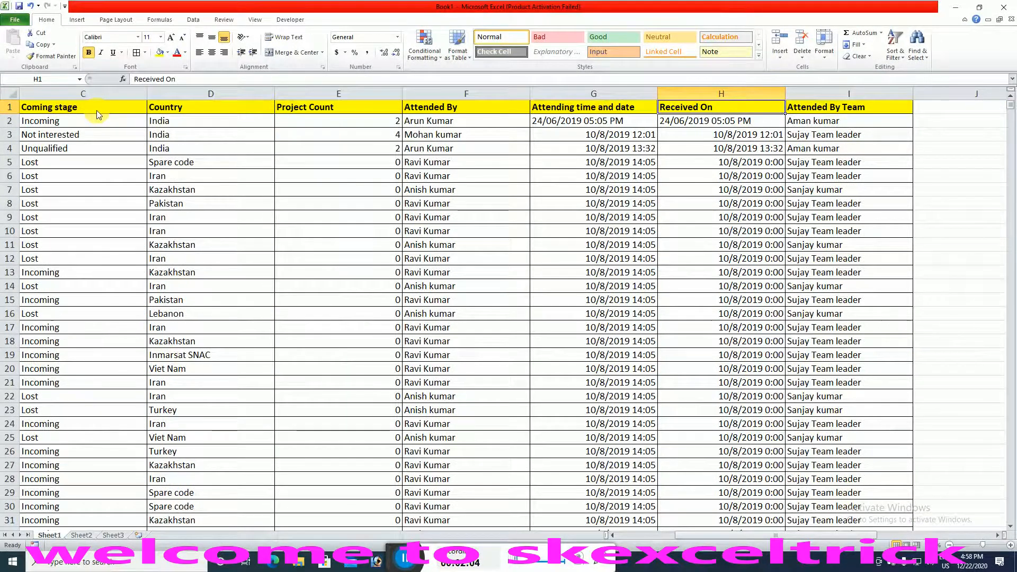
pyautogui.press('F2')
pyautogui.write('date time')
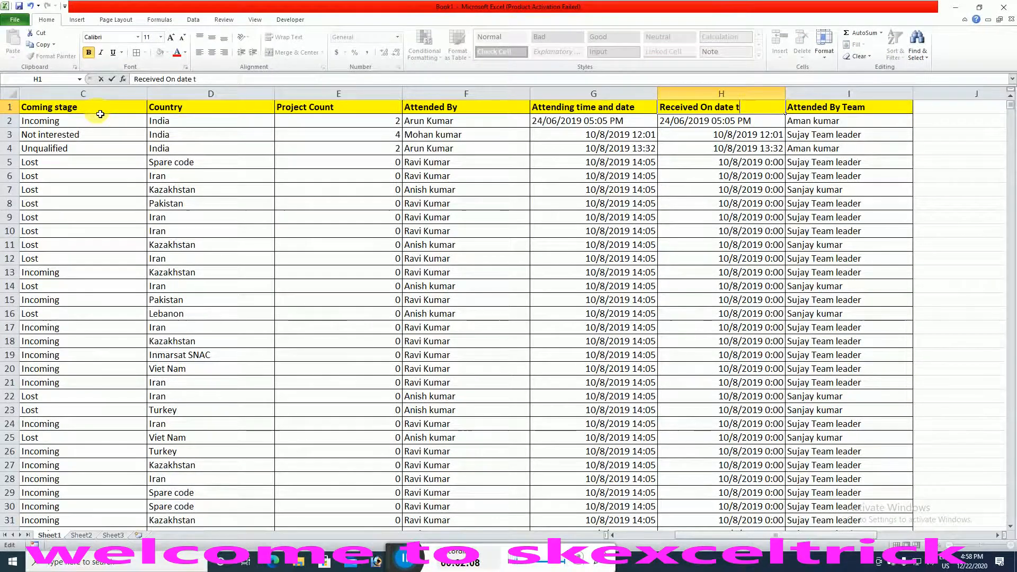
pyautogui.press('Return')
pyautogui.press('Right')
pyautogui.press('Up')
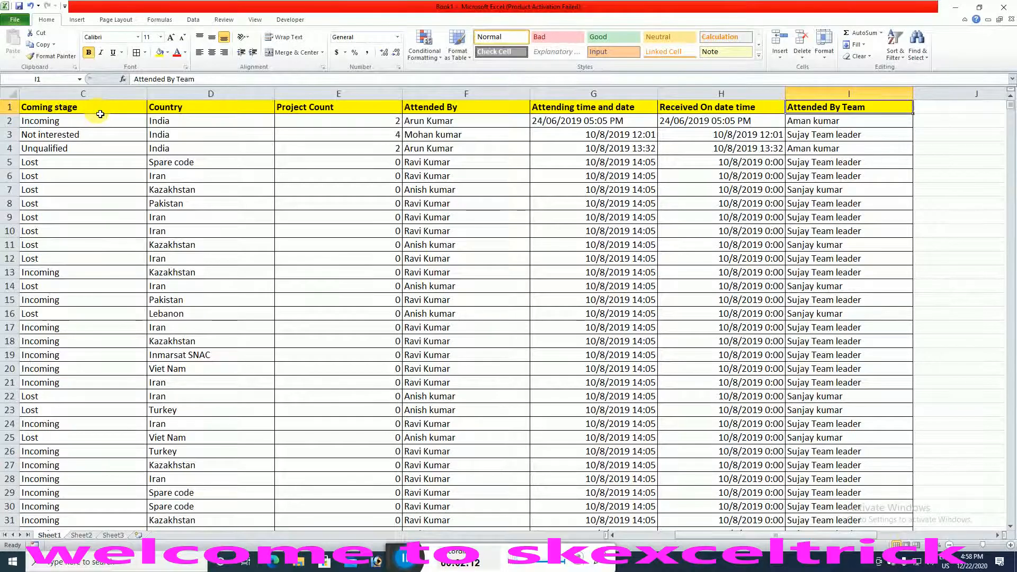
# Create a PivotTable from Sheet1 range A1:I5708 on a new worksheet and add the Name field to its row labels.
pyautogui.press('Left')
pyautogui.press('Left')
pyautogui.hotkey('ctrl', 'Home')
pyautogui.hotkey('ctrl', 'shift', 'End')
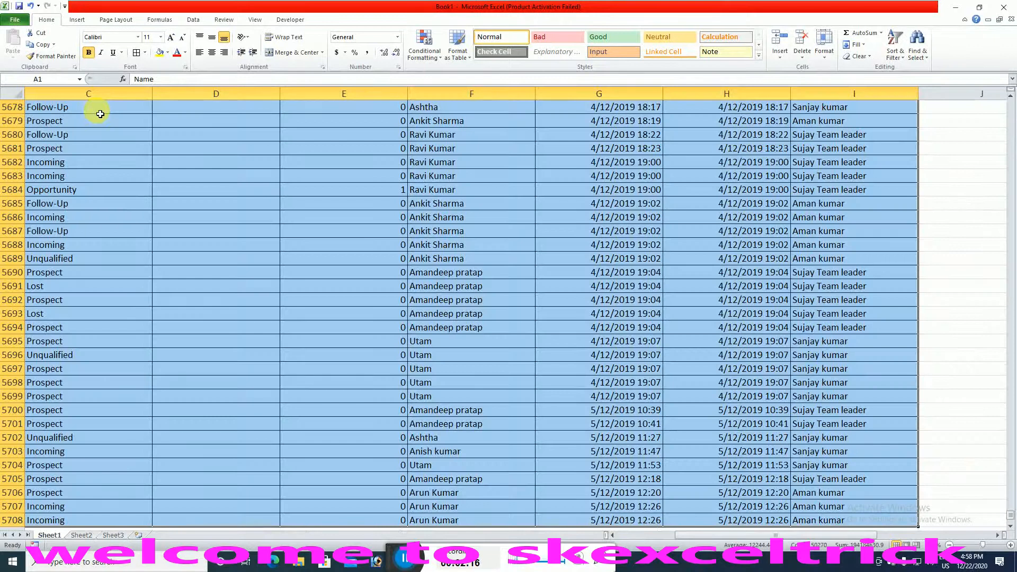
pyautogui.click(77, 21)
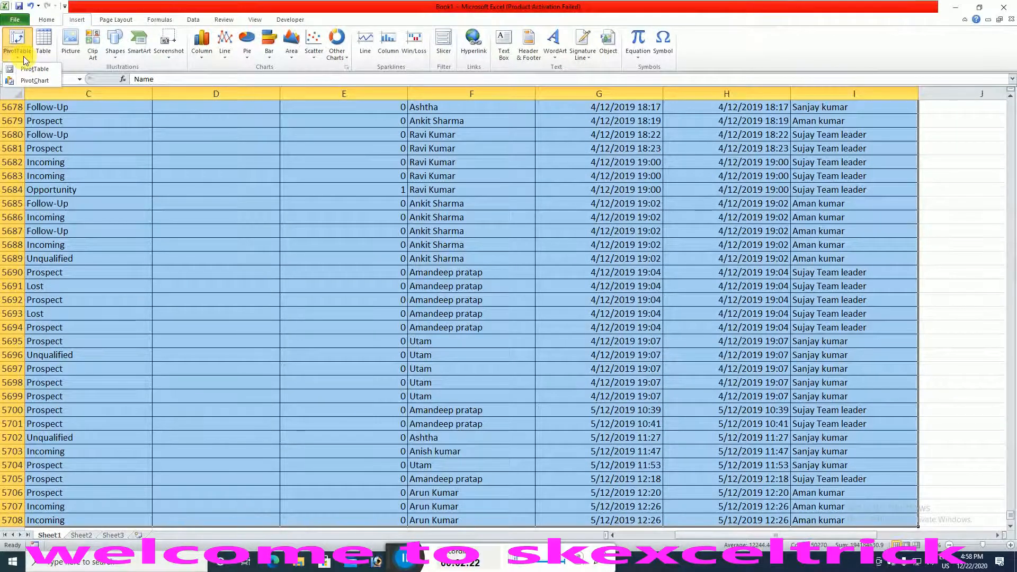
pyautogui.click(35, 69)
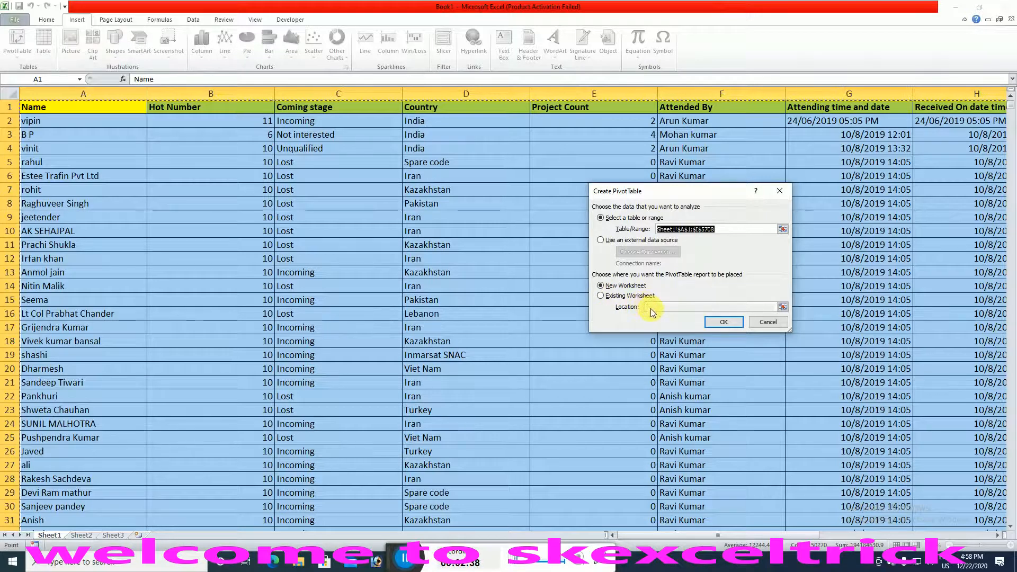
pyautogui.click(724, 321)
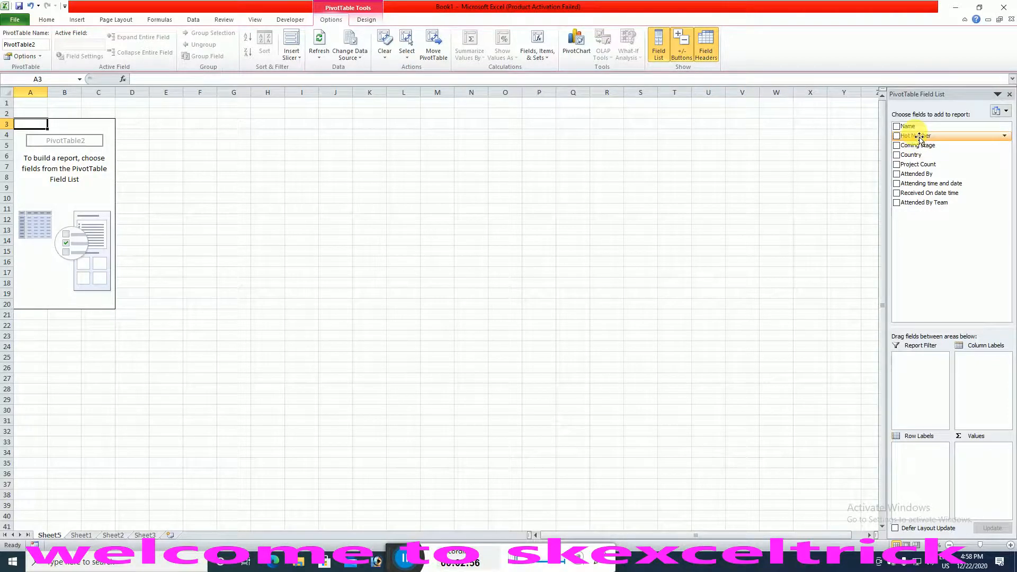
pyautogui.moveTo(921, 132); pyautogui.dragTo(916, 455)
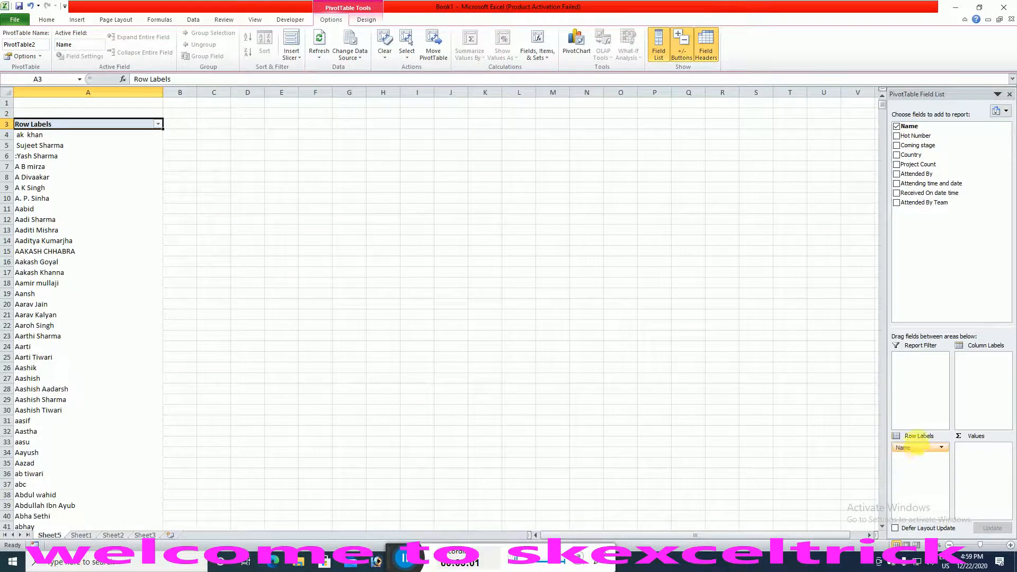
# Rename the A1 heading on Sheet1 to "Client Name".
pyautogui.click(87, 540)
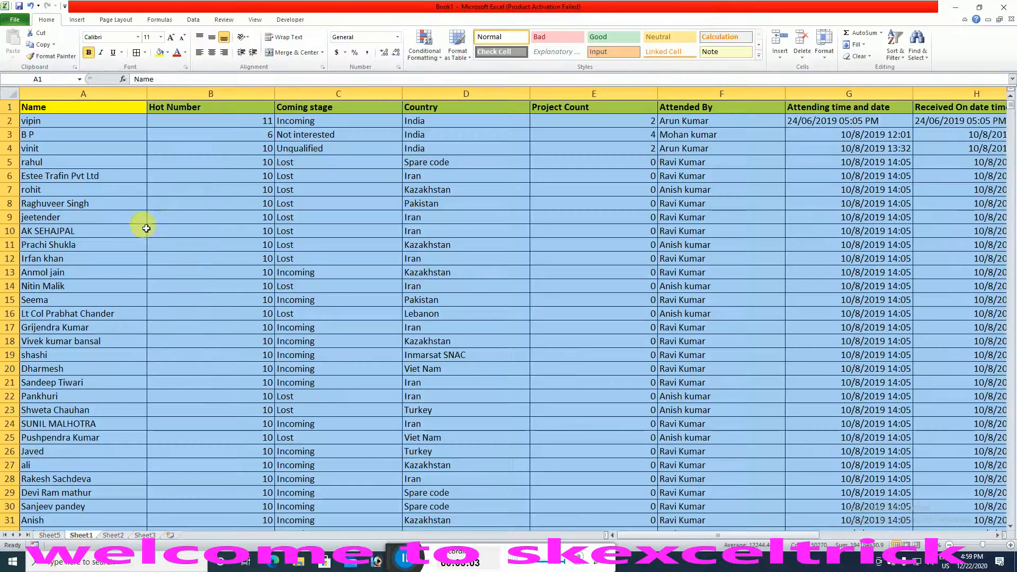
pyautogui.scroll(2, 86, 114)
pyautogui.doubleClick(87, 114)
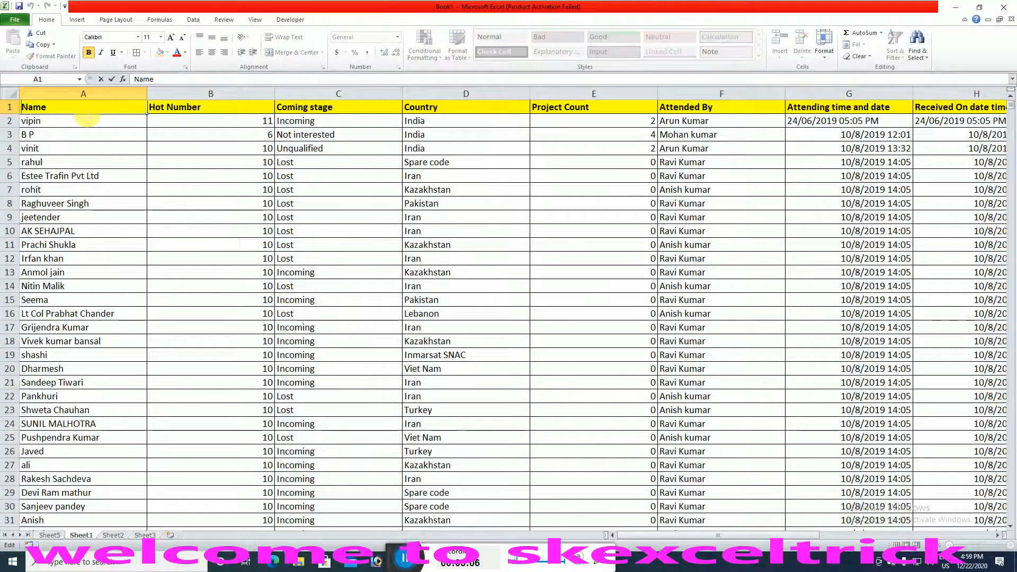
pyautogui.press('Home')
pyautogui.write('Clien')
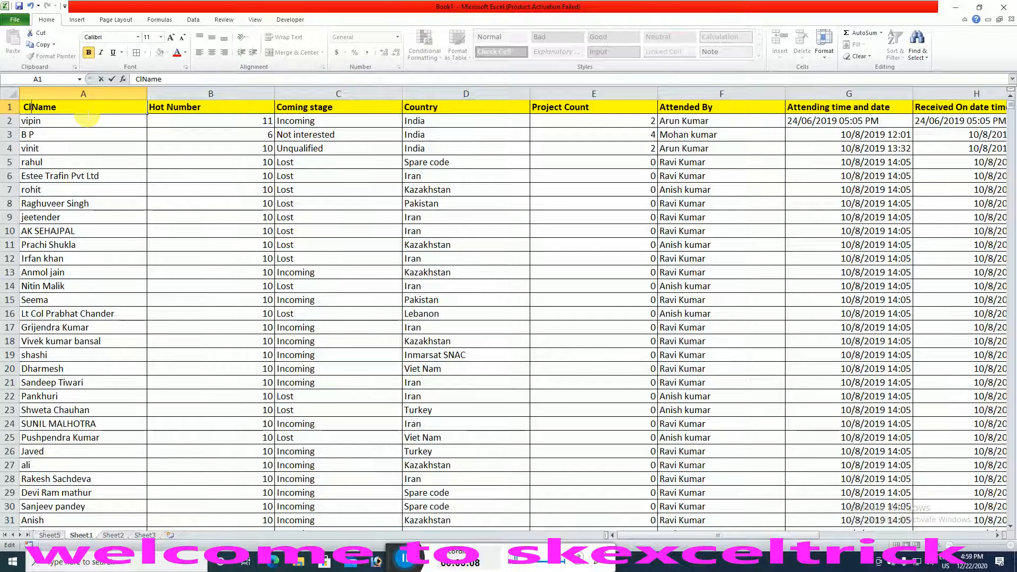
pyautogui.write('t')
pyautogui.press('Return')
pyautogui.press('Up')
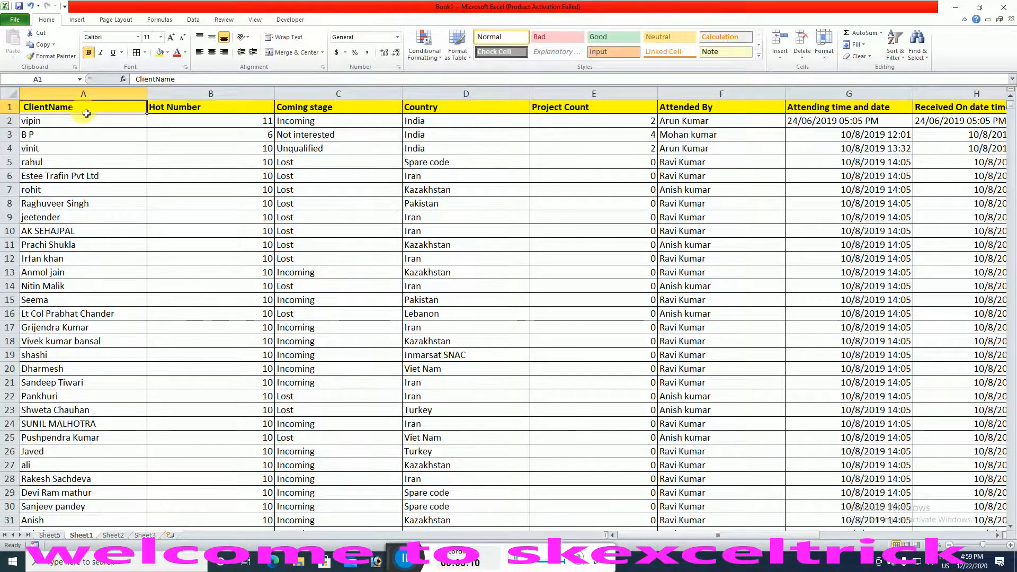
pyautogui.press('F2')
pyautogui.press('Left')
pyautogui.press('Left')
pyautogui.press('Return')
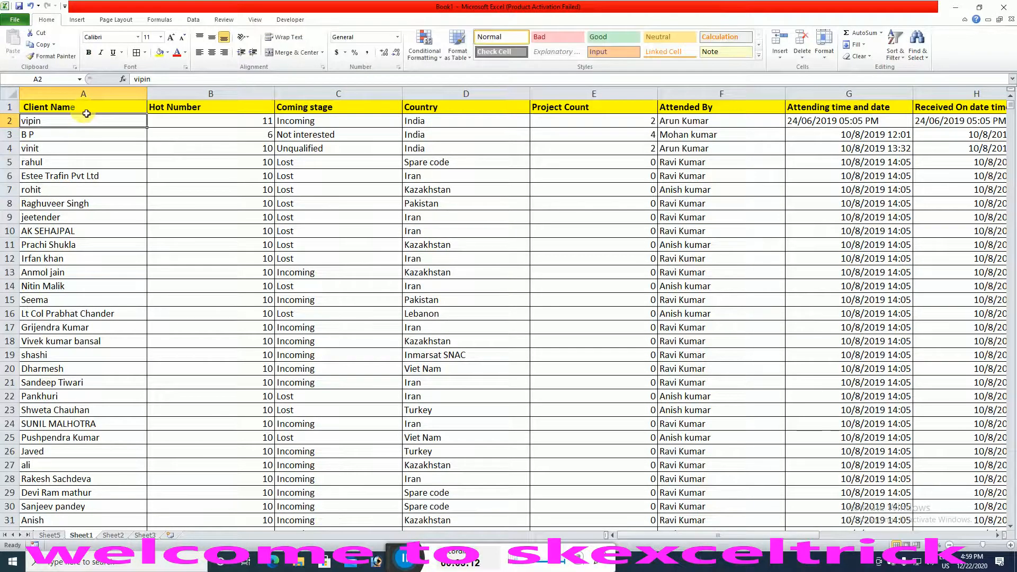
# Refresh all data for the PivotTable on Sheet5 and put the Attended By field in its row labels.
pyautogui.hotkey('ctrl', 'pageup')
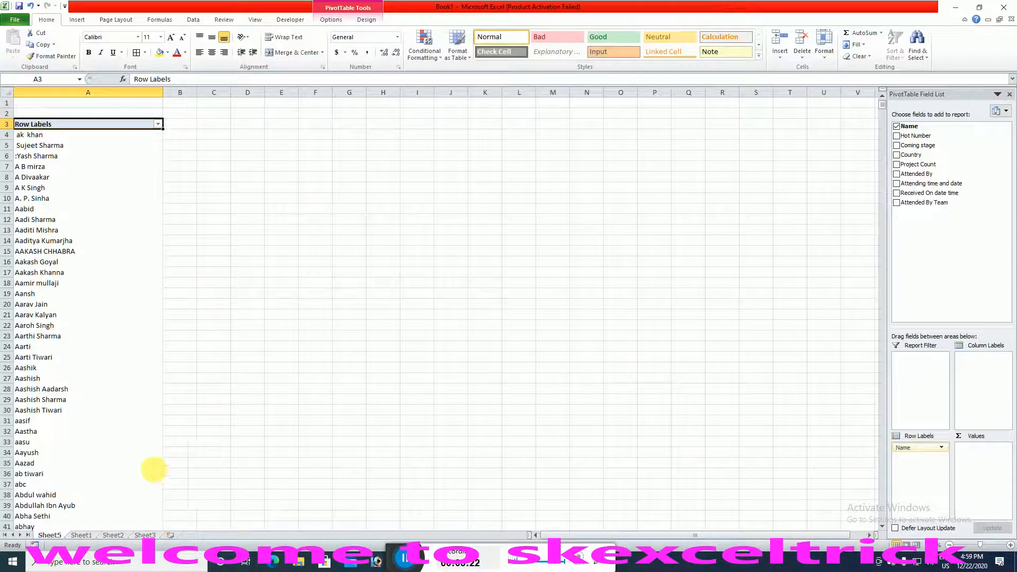
pyautogui.click(332, 21)
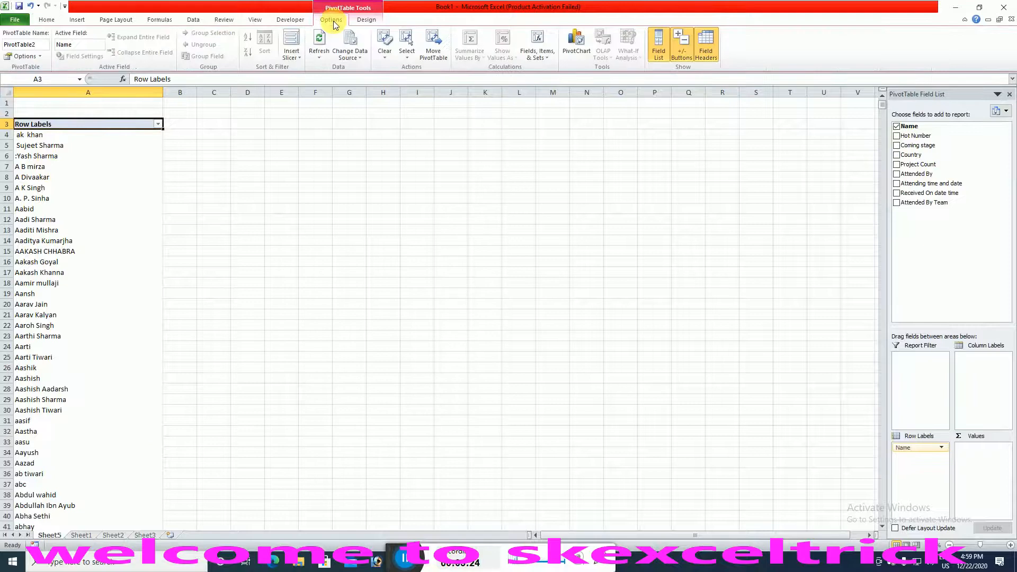
pyautogui.click(319, 56)
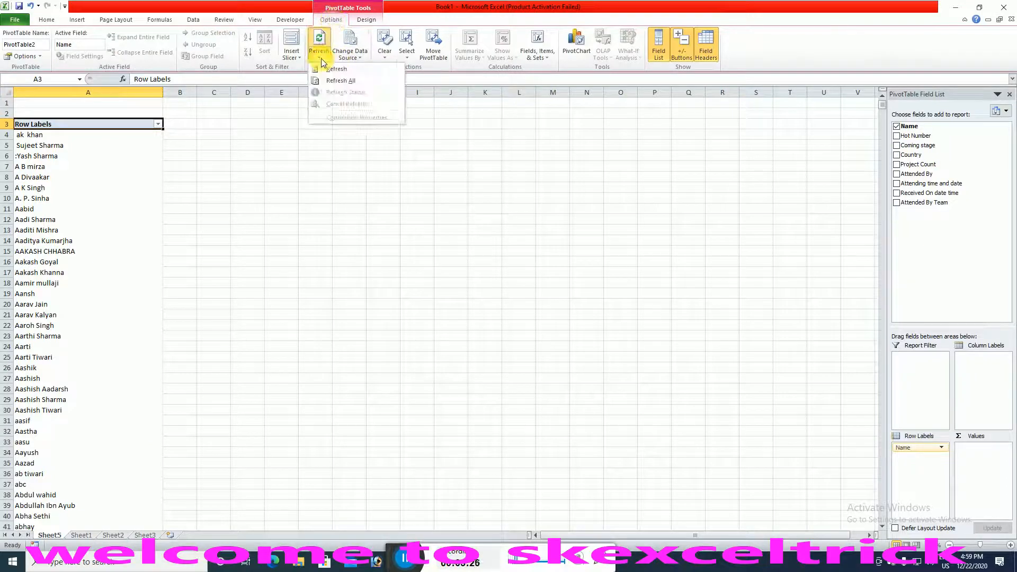
pyautogui.click(341, 81)
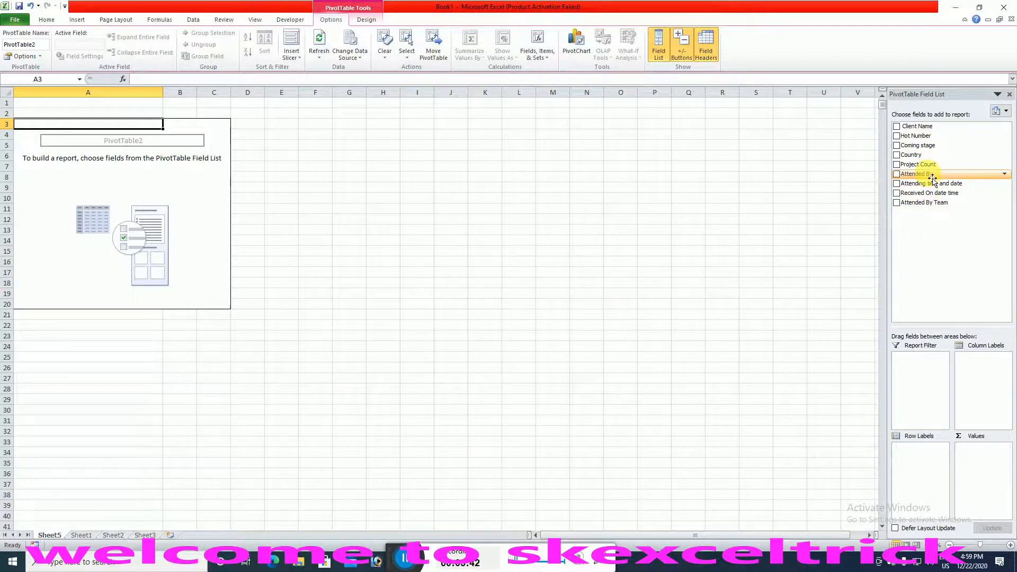
pyautogui.moveTo(931, 177); pyautogui.dragTo(917, 450)
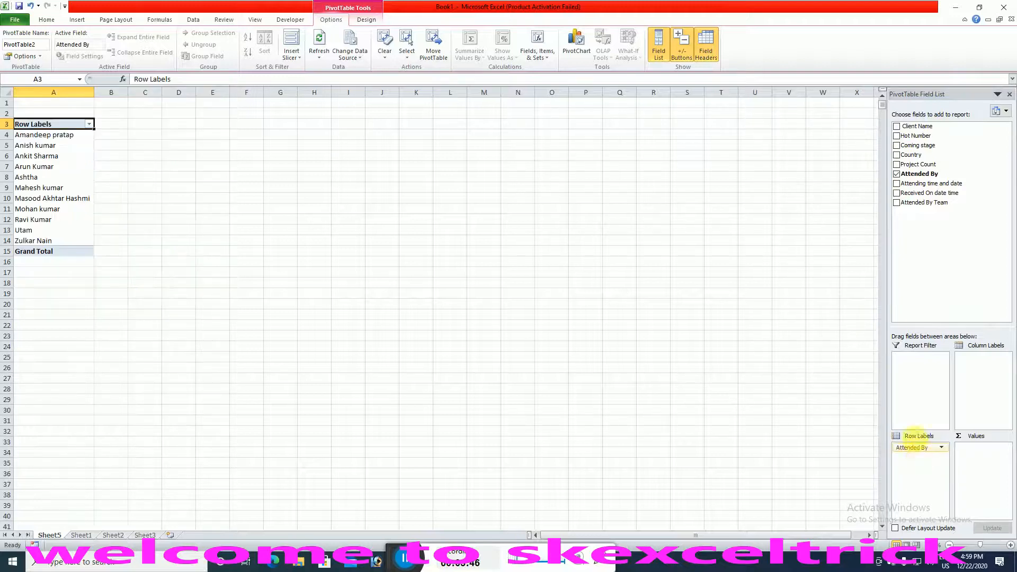
pyautogui.moveTo(63, 139); pyautogui.dragTo(68, 241)
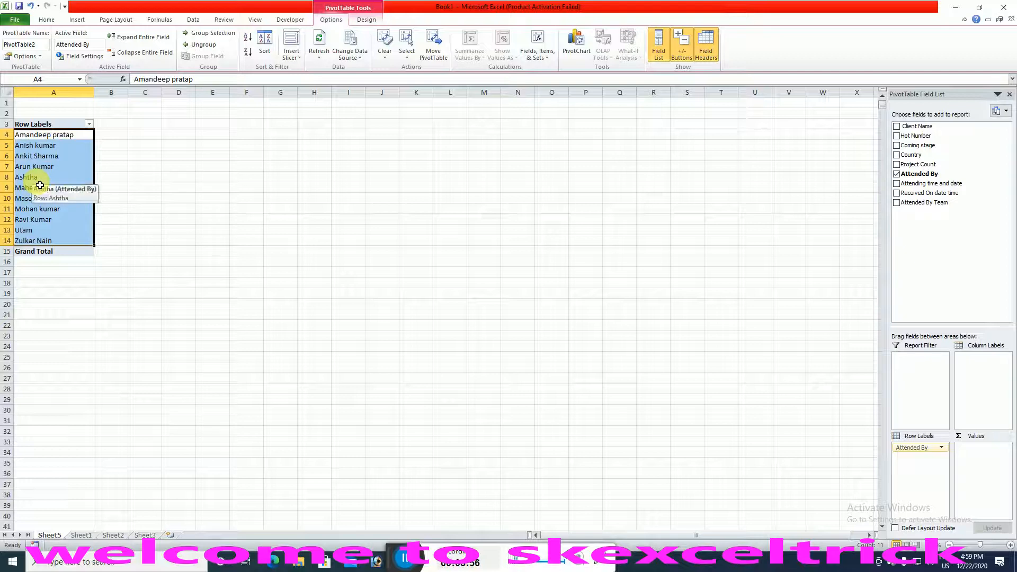
# Add Hot Number to the PivotTable's values and summarize it by Count.
pyautogui.moveTo(931, 140); pyautogui.dragTo(992, 456)
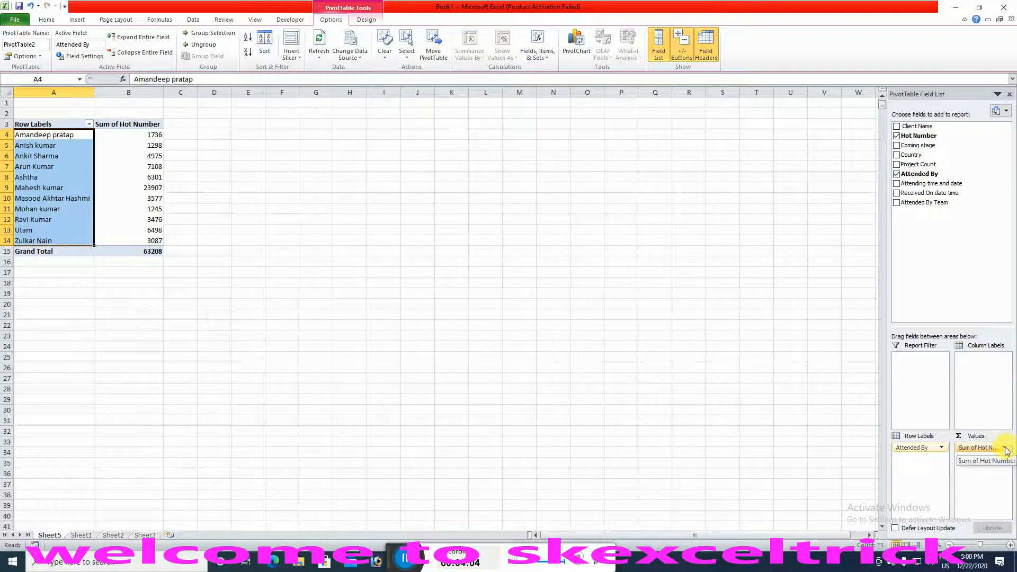
pyautogui.click(1006, 448)
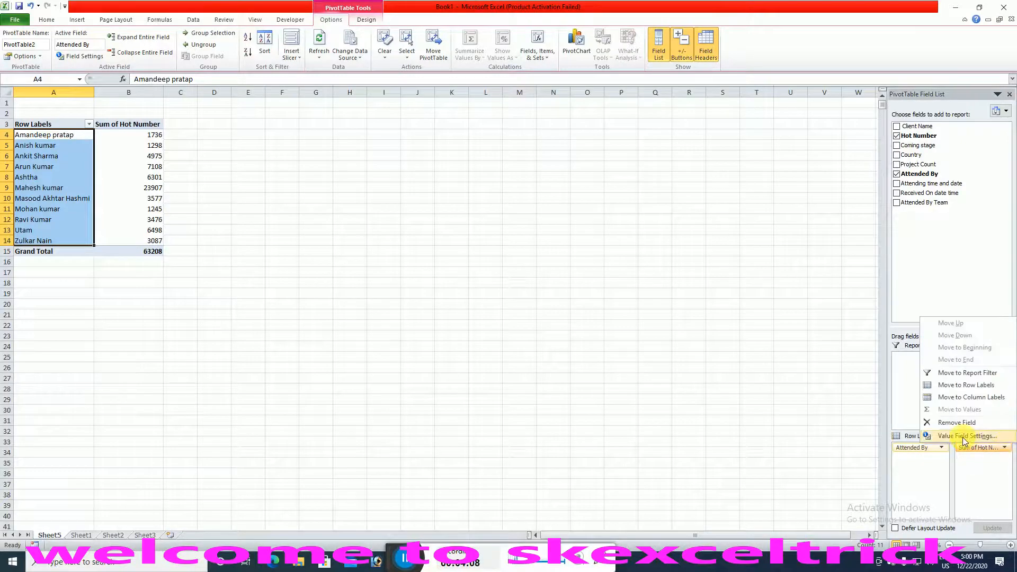
pyautogui.click(967, 436)
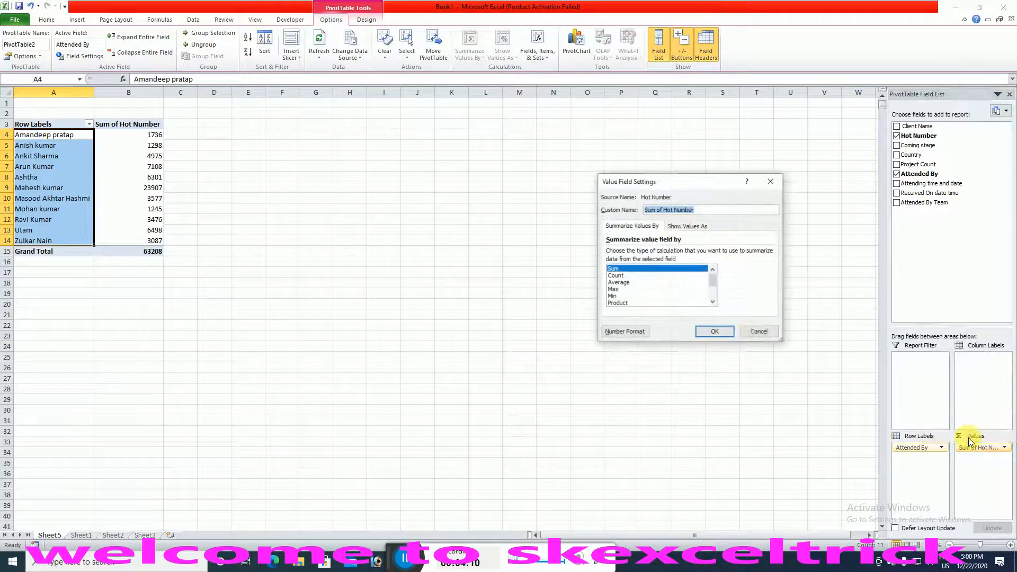
pyautogui.click(624, 276)
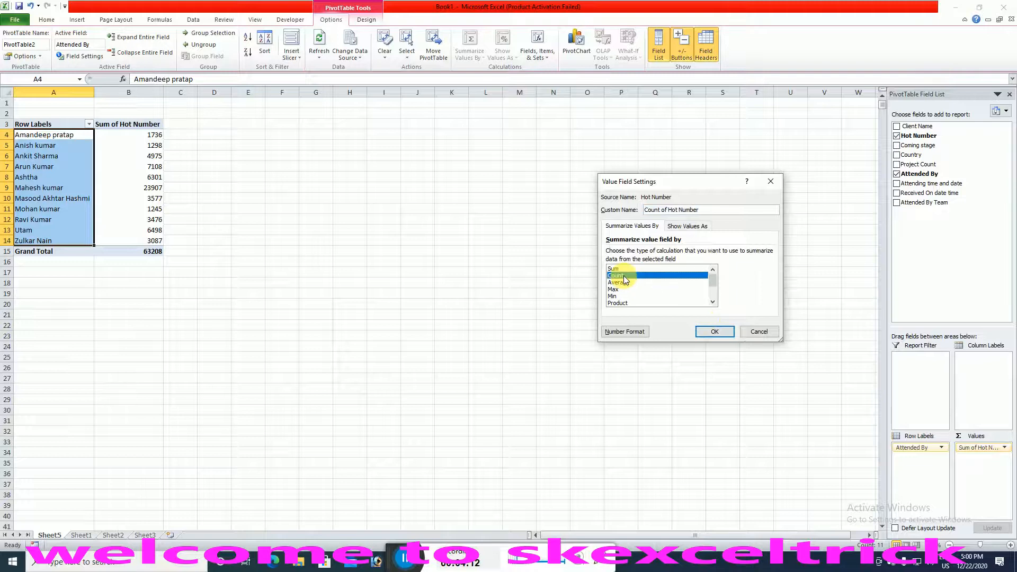
pyautogui.click(715, 332)
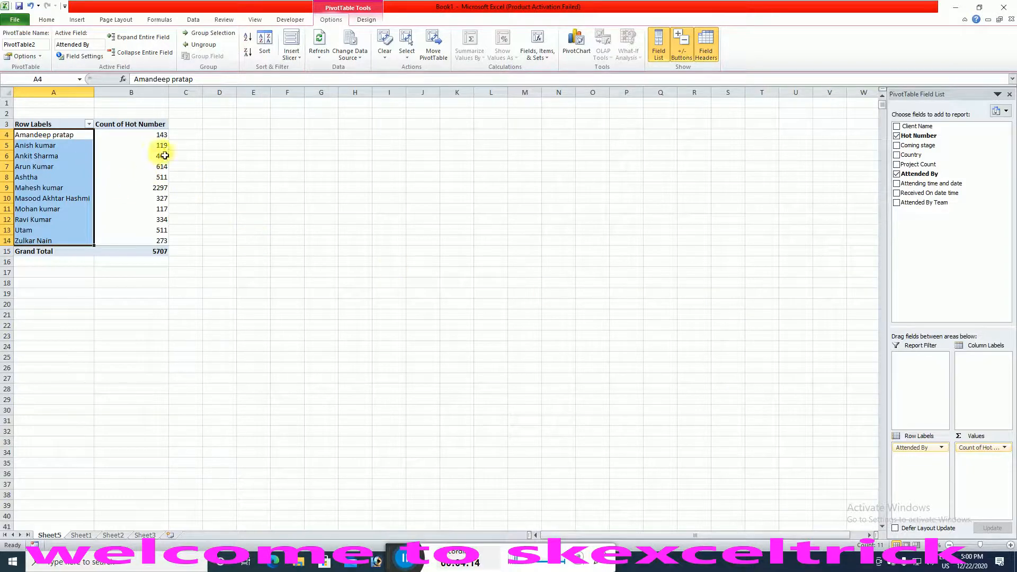
pyautogui.moveTo(154, 136); pyautogui.dragTo(163, 249)
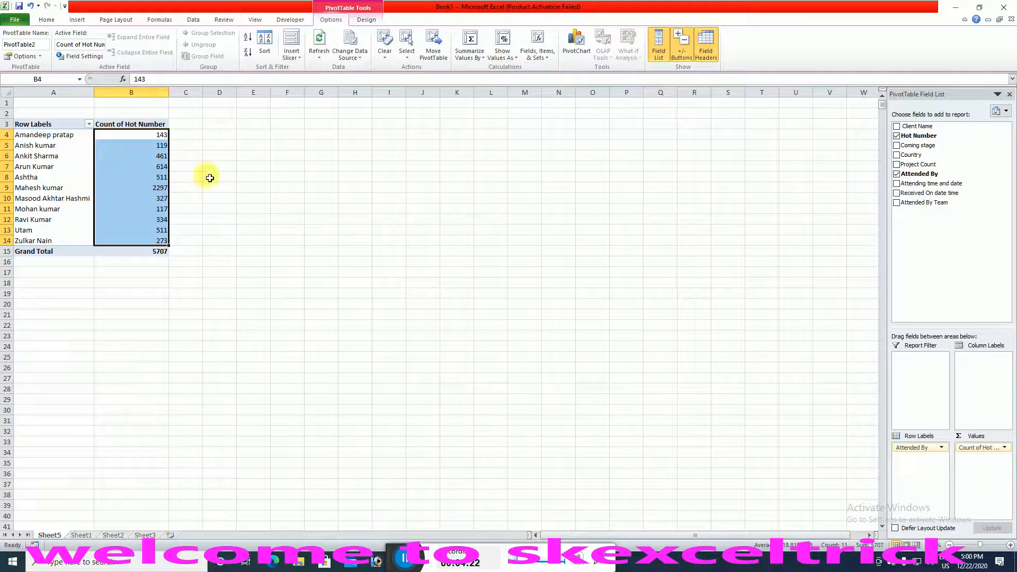
# Replace Hot Number with Project Count in the PivotTable's values, summarized by Count.
pyautogui.moveTo(977, 440); pyautogui.dragTo(925, 169)
pyautogui.moveTo(1009, 326); pyautogui.dragTo(980, 462)
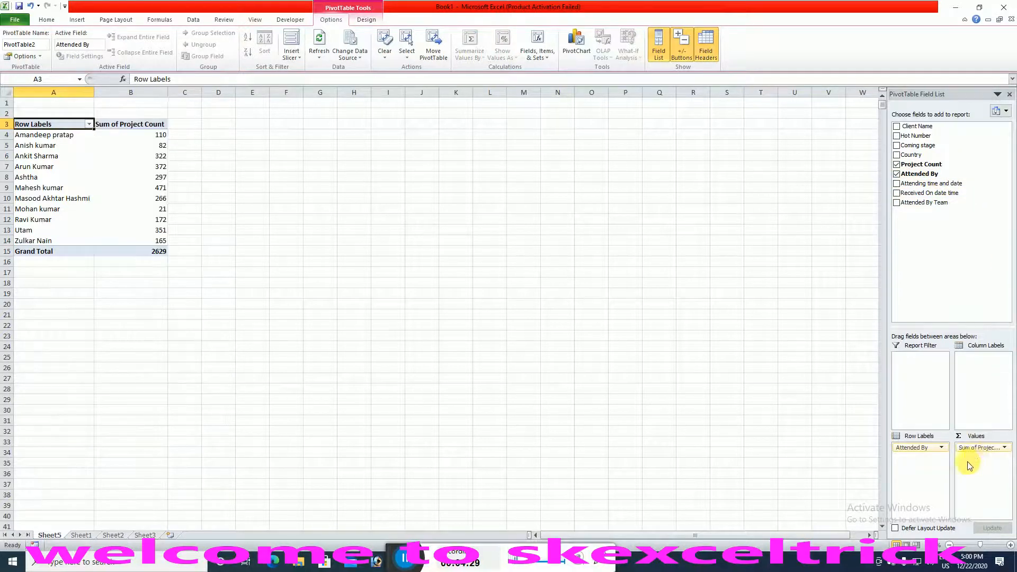
pyautogui.click(1003, 448)
pyautogui.click(961, 435)
pyautogui.click(616, 275)
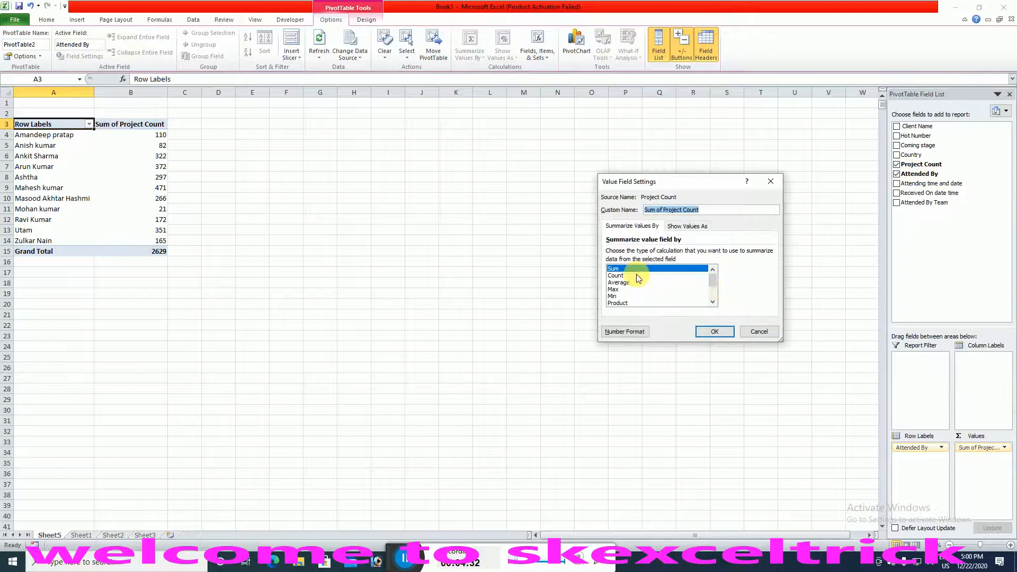
pyautogui.click(715, 331)
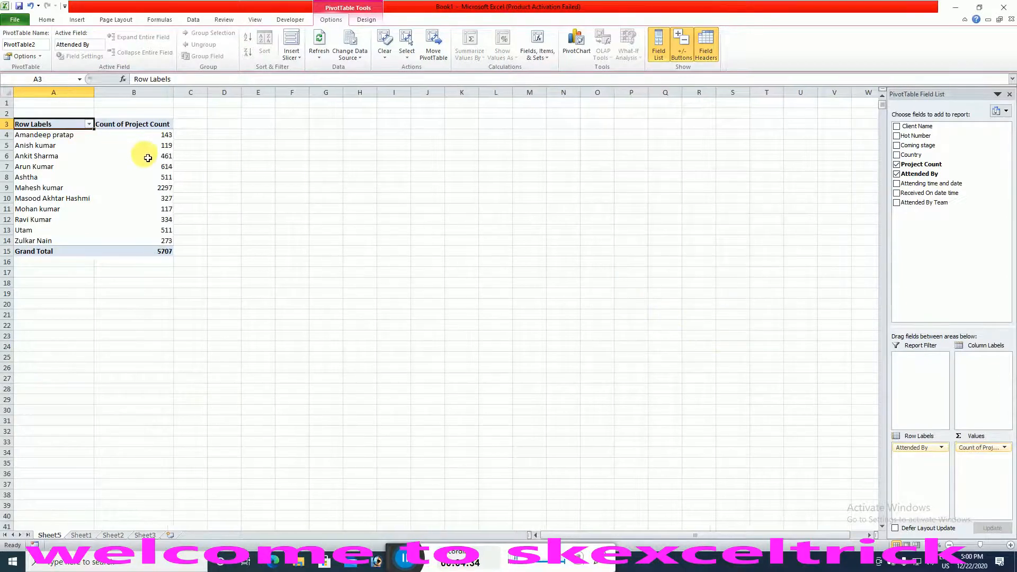
# Swap Project Count for Country in the PivotTable's values, and remove Country again.
pyautogui.click(896, 165)
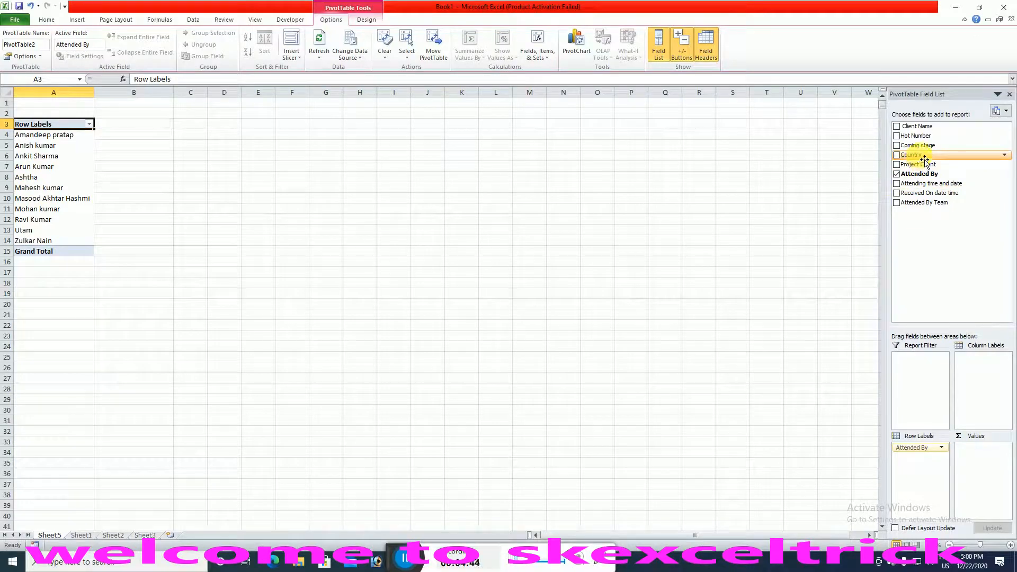
pyautogui.moveTo(926, 159); pyautogui.dragTo(997, 459)
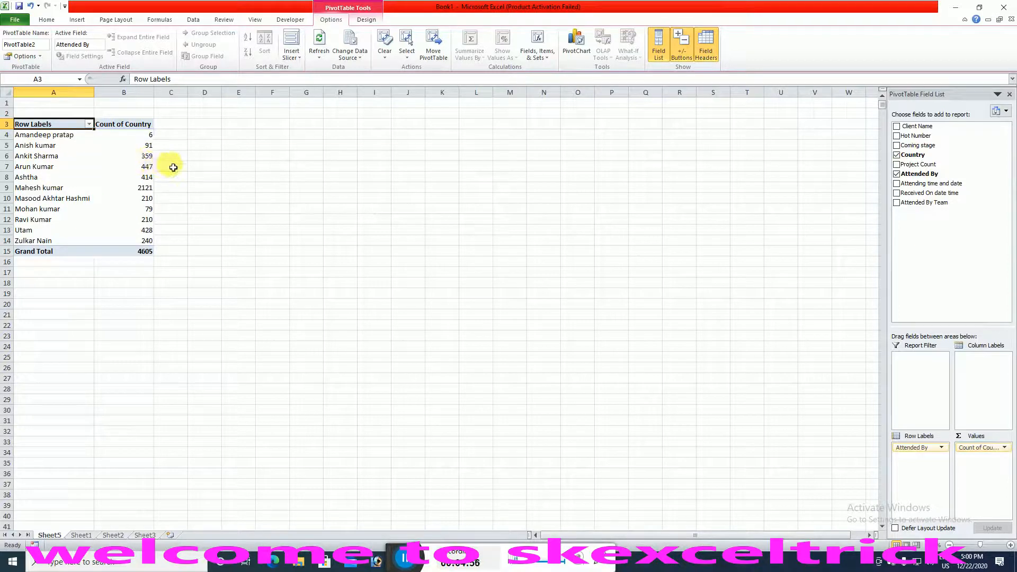
pyautogui.click(915, 155)
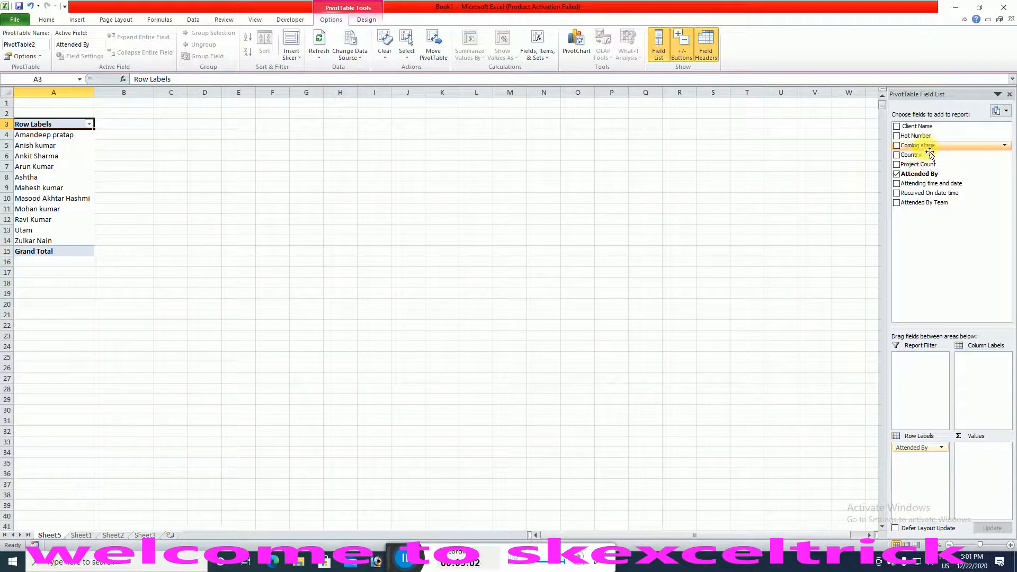
# Cross-tabulate Attended By against Coming stage, using Coming stage as both the column labels and the counted values.
pyautogui.moveTo(930, 154); pyautogui.dragTo(992, 460)
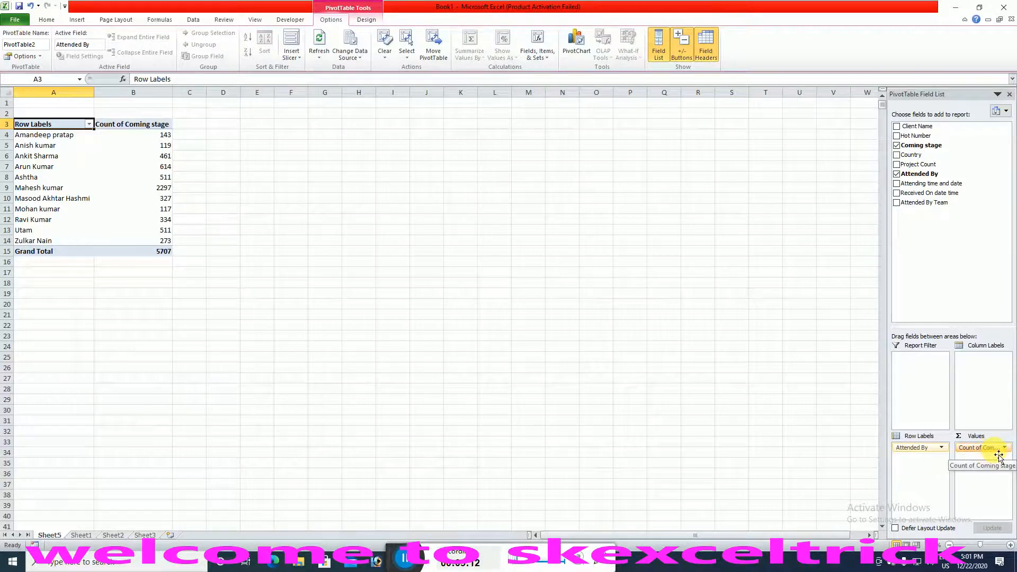
pyautogui.moveTo(999, 454); pyautogui.dragTo(988, 396)
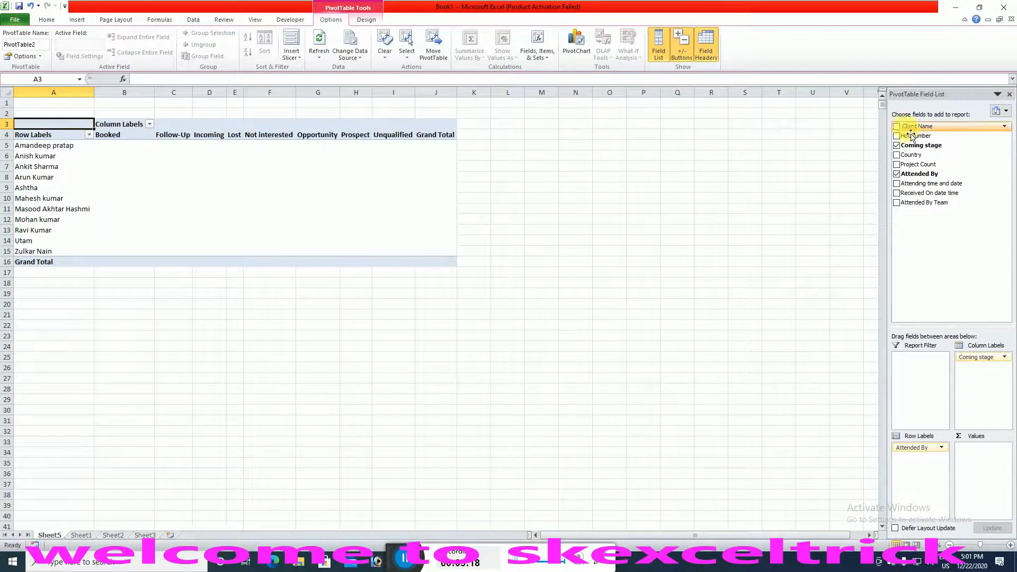
pyautogui.moveTo(921, 151); pyautogui.dragTo(989, 461)
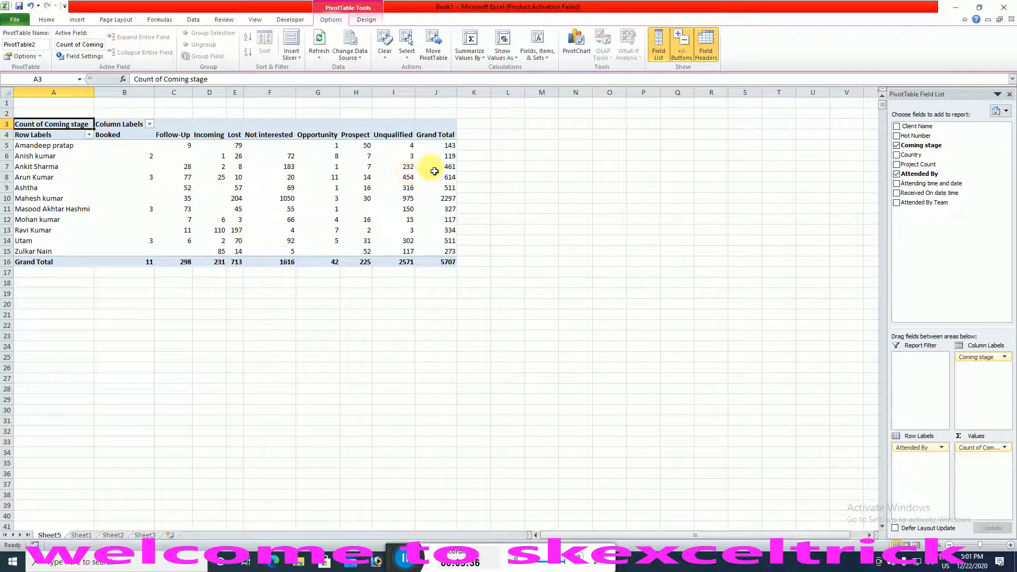
pyautogui.moveTo(456, 152); pyautogui.dragTo(447, 262)
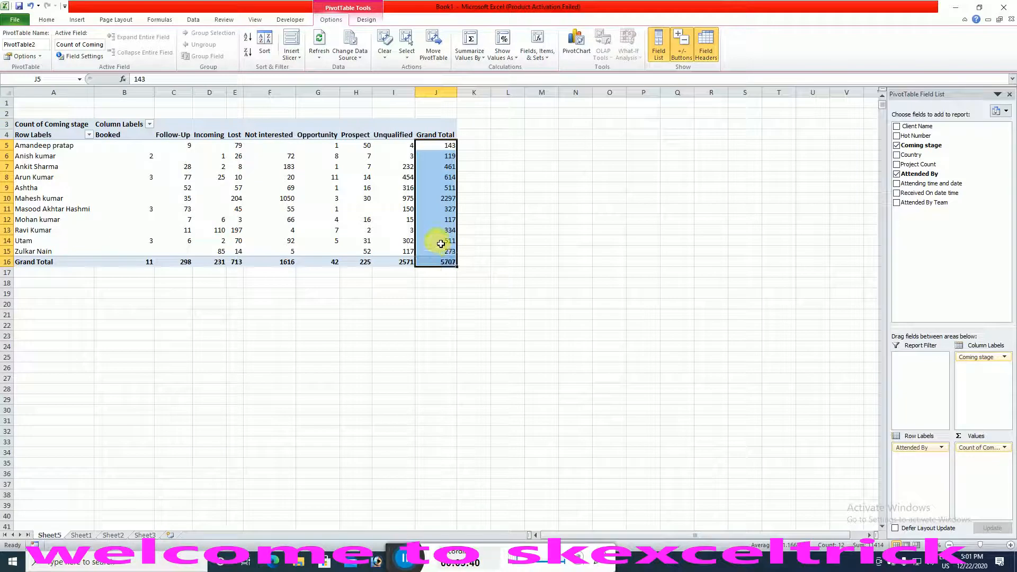
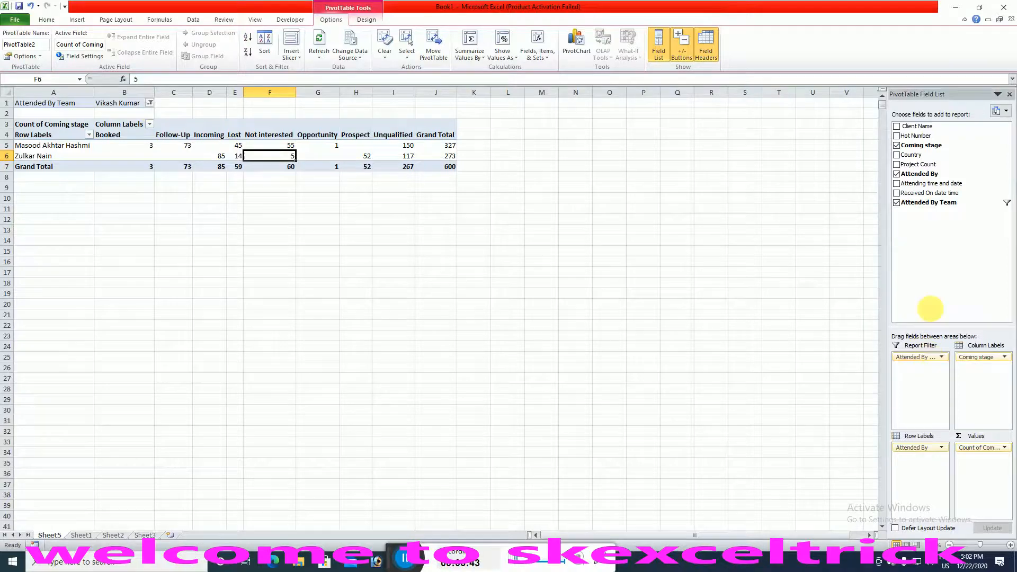
# Clear the PivotTable layout and list all Attended By Team entries in the row labels, with every filter item selected.
pyautogui.moveTo(918, 448); pyautogui.dragTo(963, 249)
pyautogui.moveTo(980, 448); pyautogui.dragTo(948, 286)
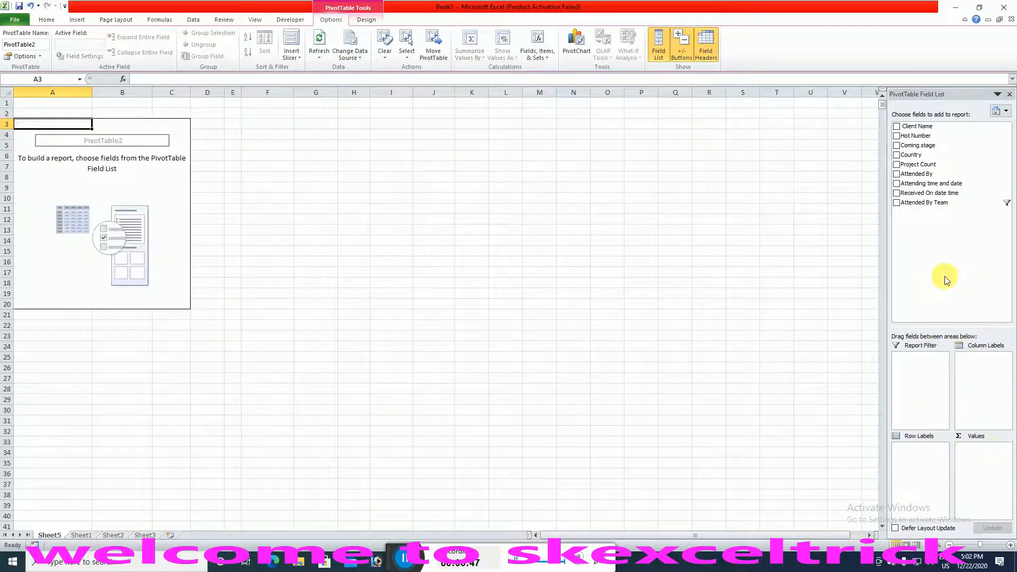
pyautogui.moveTo(935, 203); pyautogui.dragTo(894, 458)
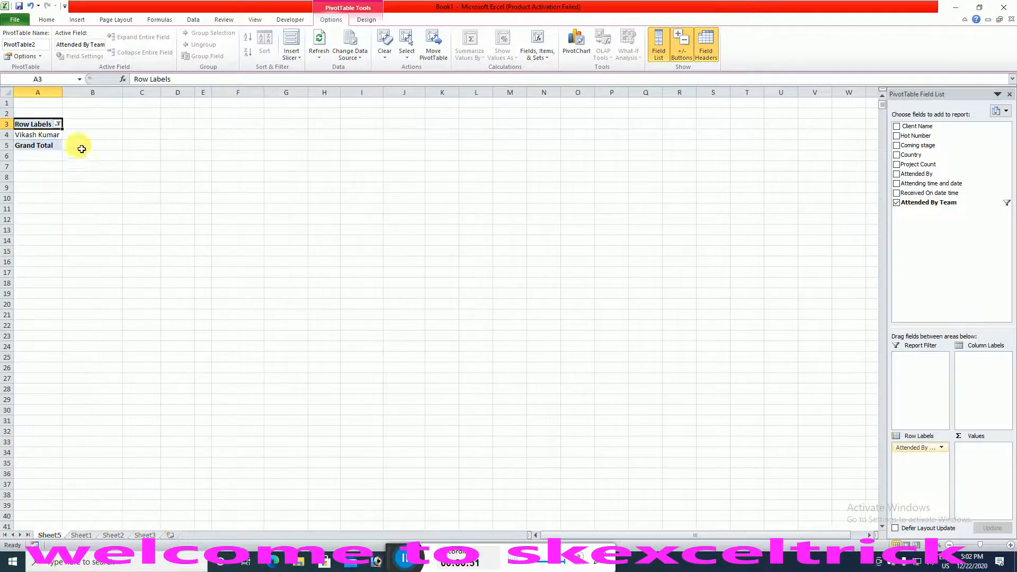
pyautogui.click(58, 125)
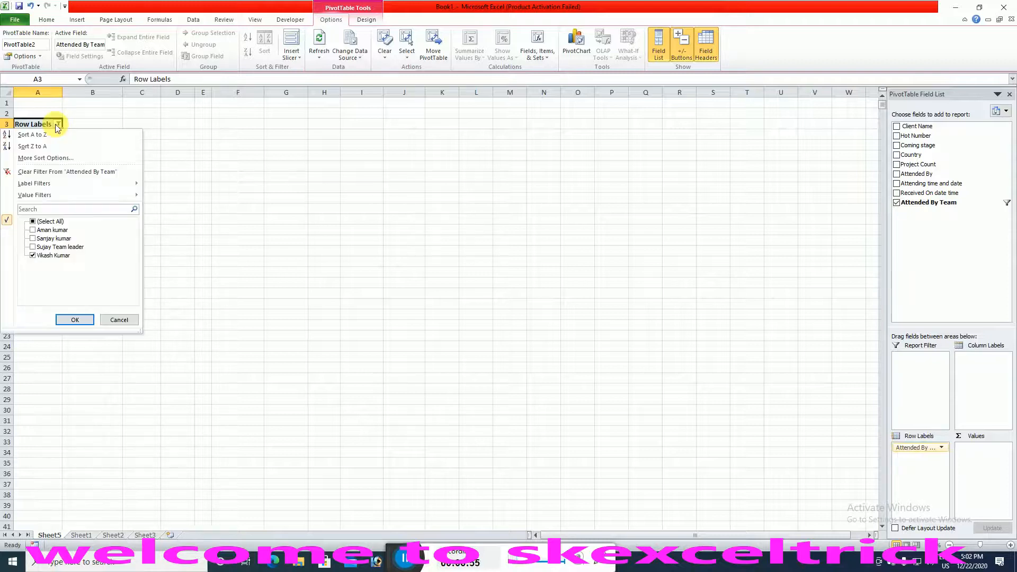
pyautogui.click(33, 222)
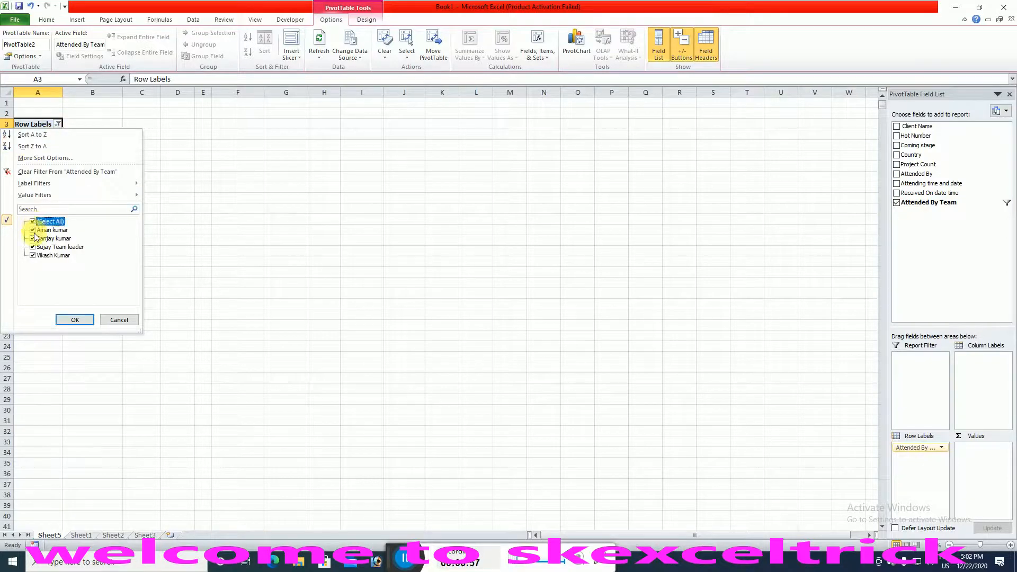
pyautogui.click(62, 320)
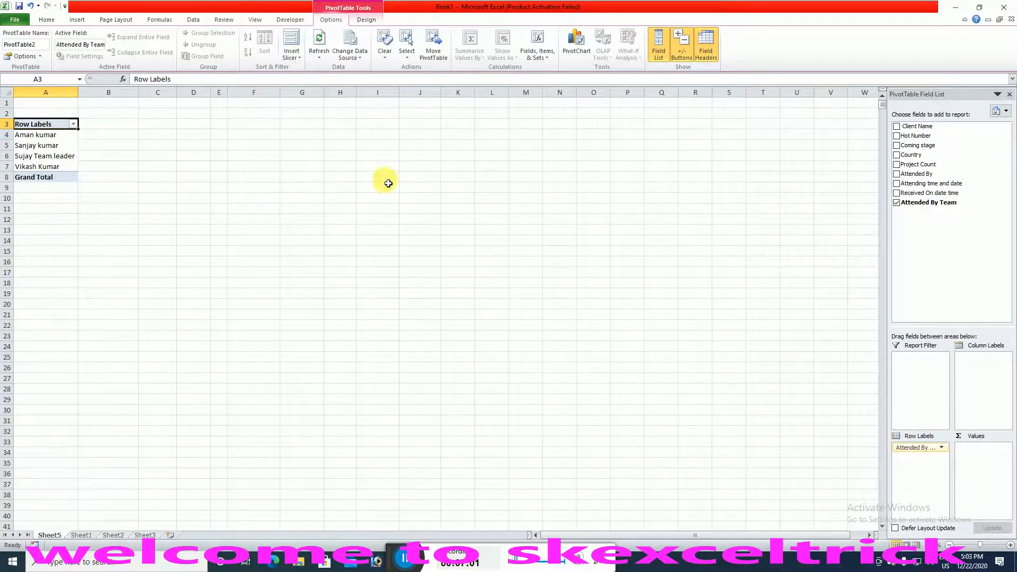
# Add Client Name to the PivotTable's values to count the clients of each team.
pyautogui.moveTo(931, 132); pyautogui.dragTo(998, 456)
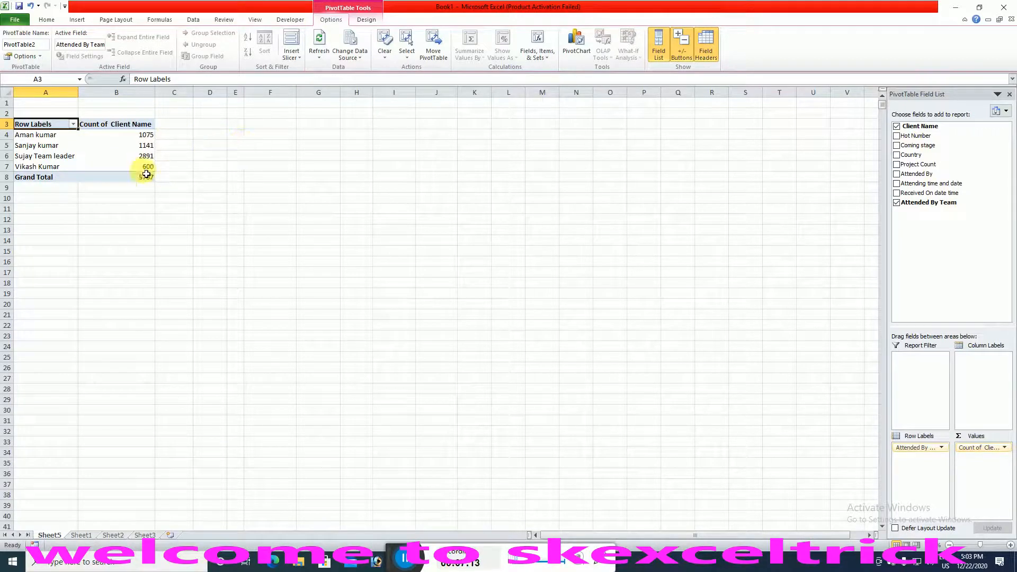
pyautogui.moveTo(145, 136); pyautogui.dragTo(145, 170)
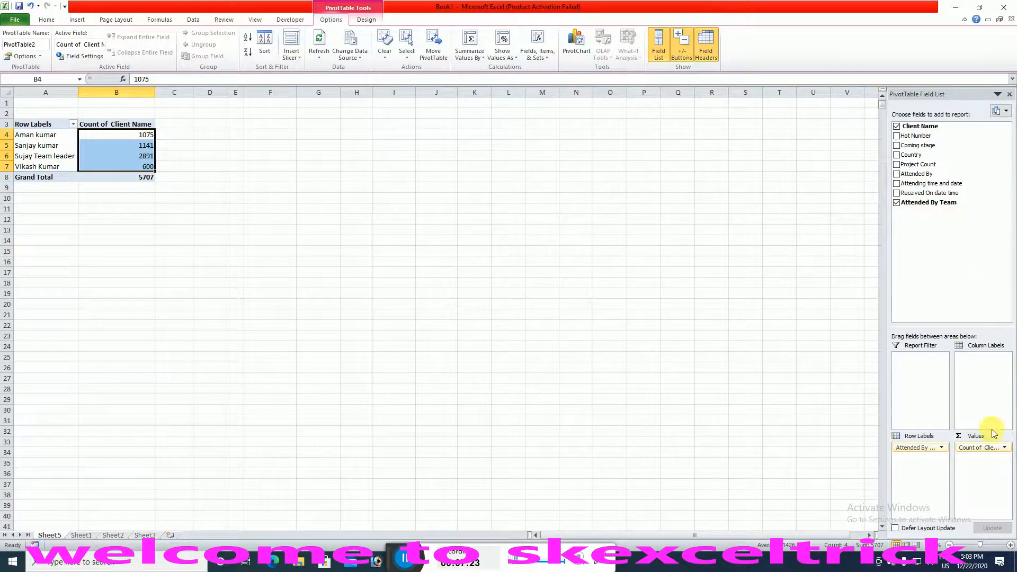
# Replace Client Name with Attending time and date in the PivotTable's values, summarized by Average.
pyautogui.moveTo(984, 448); pyautogui.dragTo(991, 275)
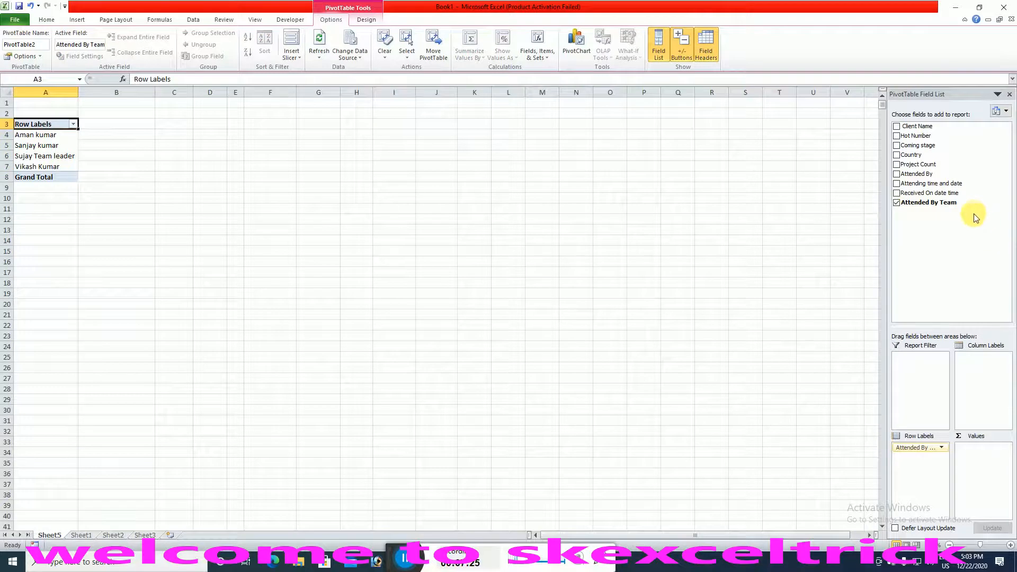
pyautogui.moveTo(932, 183); pyautogui.dragTo(984, 461)
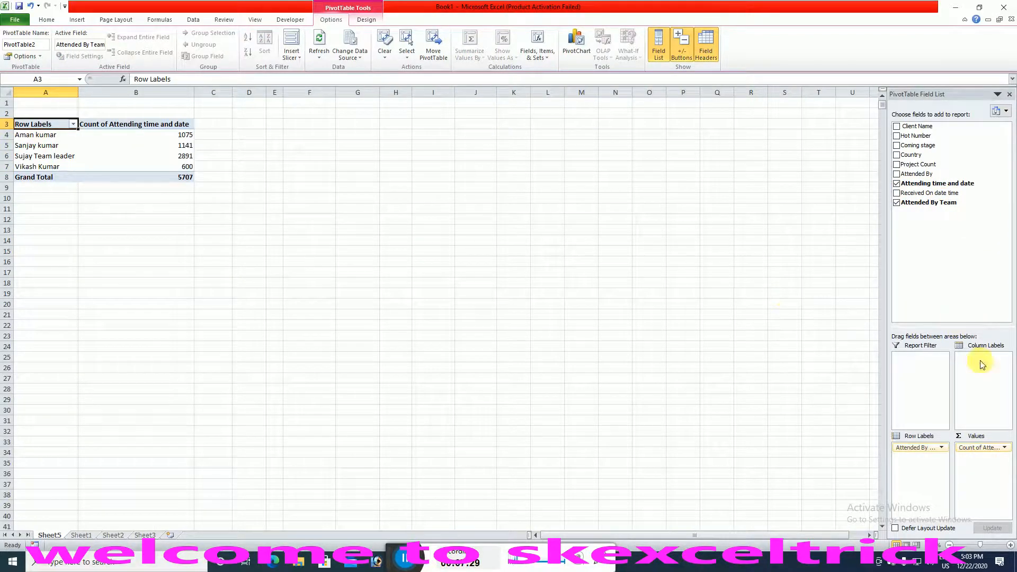
pyautogui.click(1006, 447)
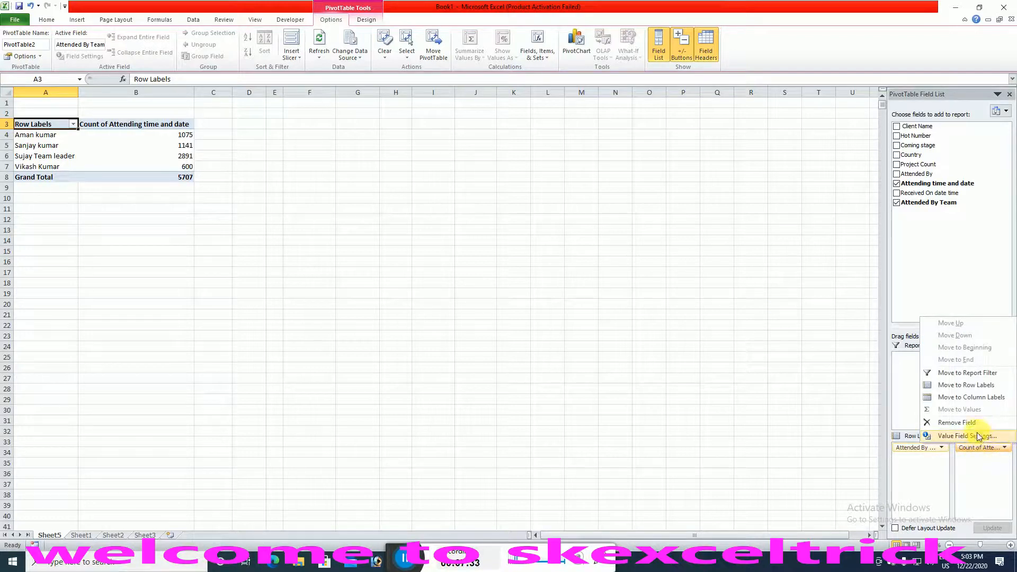
pyautogui.click(977, 433)
pyautogui.moveTo(716, 280)
pyautogui.mouseDown()
pyautogui.moveTo(724, 307)
pyautogui.moveTo(721, 288)
pyautogui.mouseUp()
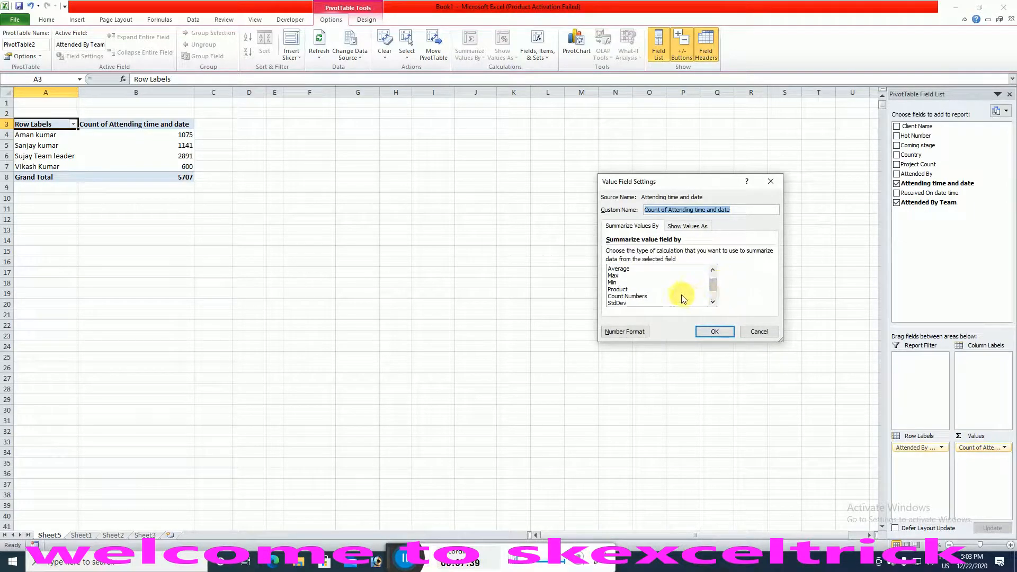
pyautogui.click(649, 296)
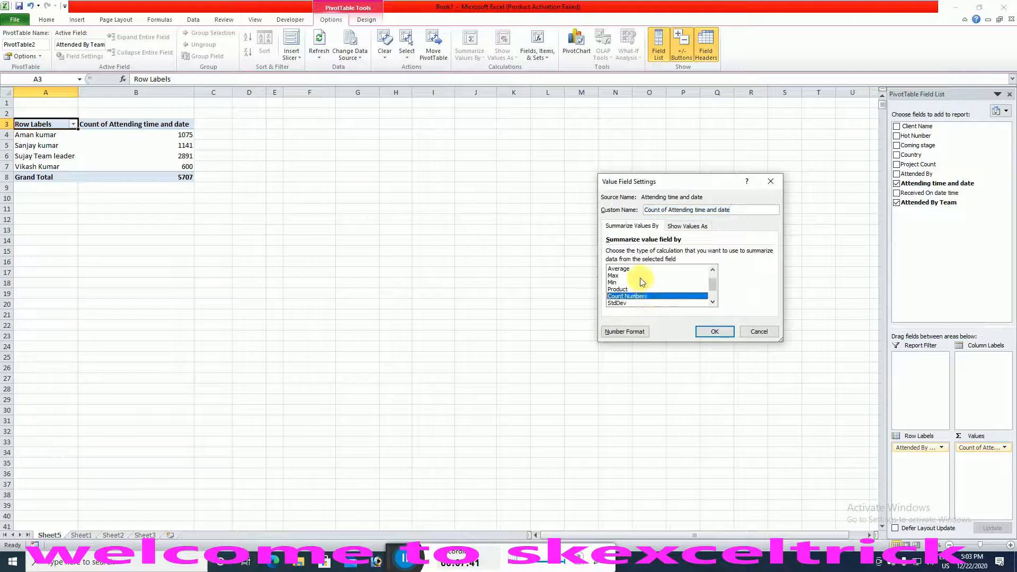
pyautogui.click(639, 269)
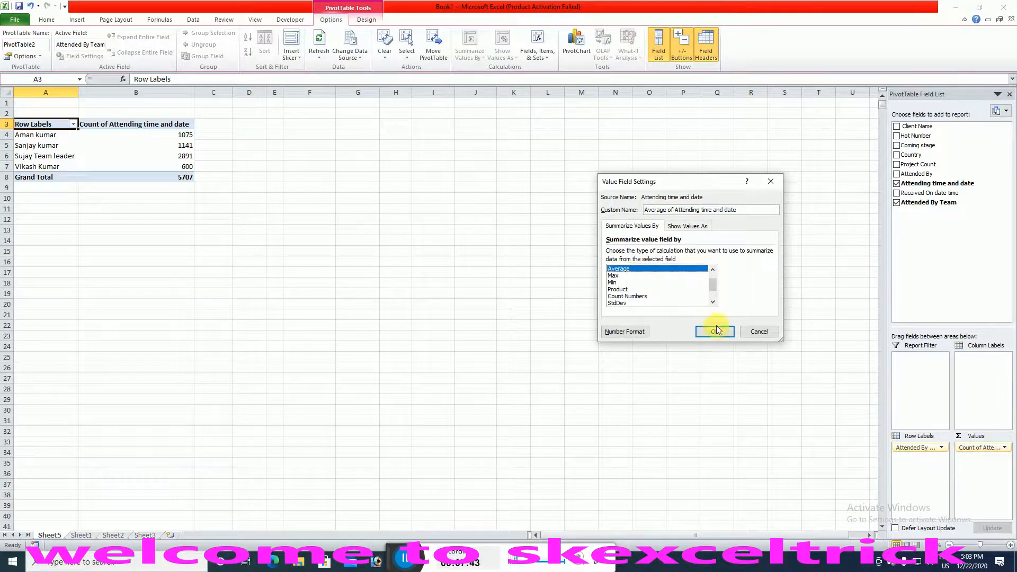
pyautogui.click(715, 331)
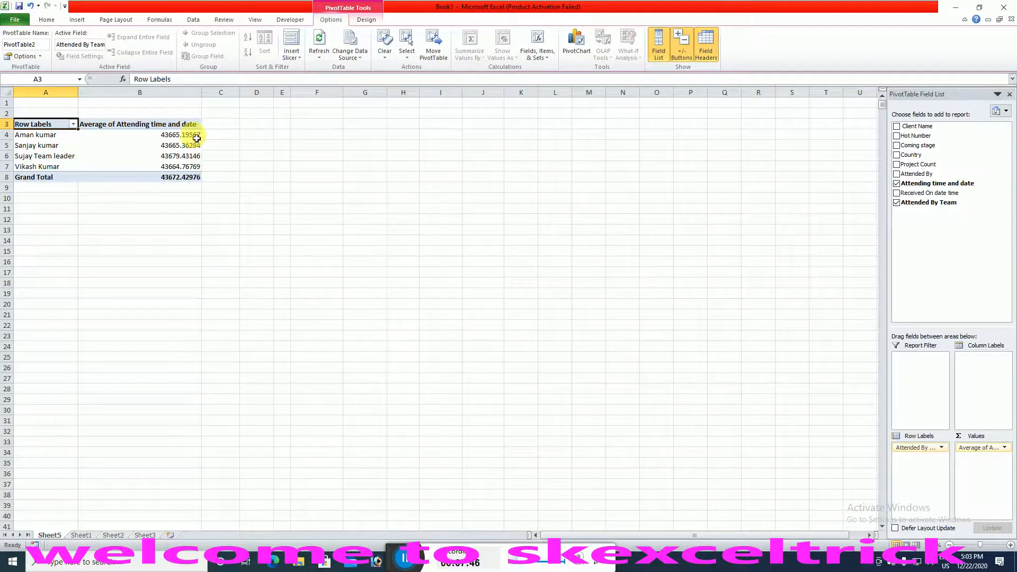
# Try the percentage format on the average attending times including the grand total, and undo it.
pyautogui.moveTo(197, 135); pyautogui.dragTo(192, 177)
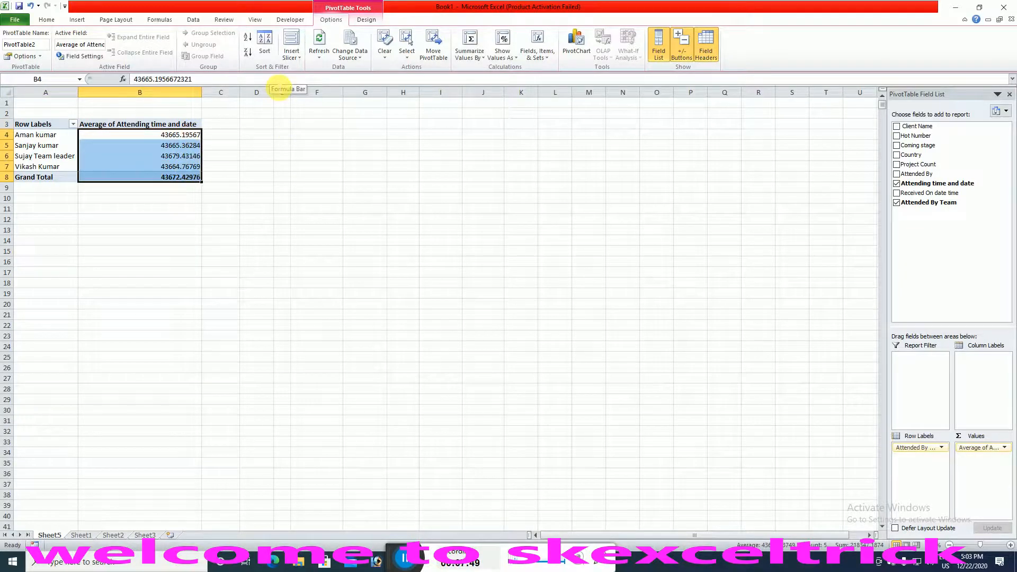
pyautogui.hotkey('ctrl', 'shift', '5')
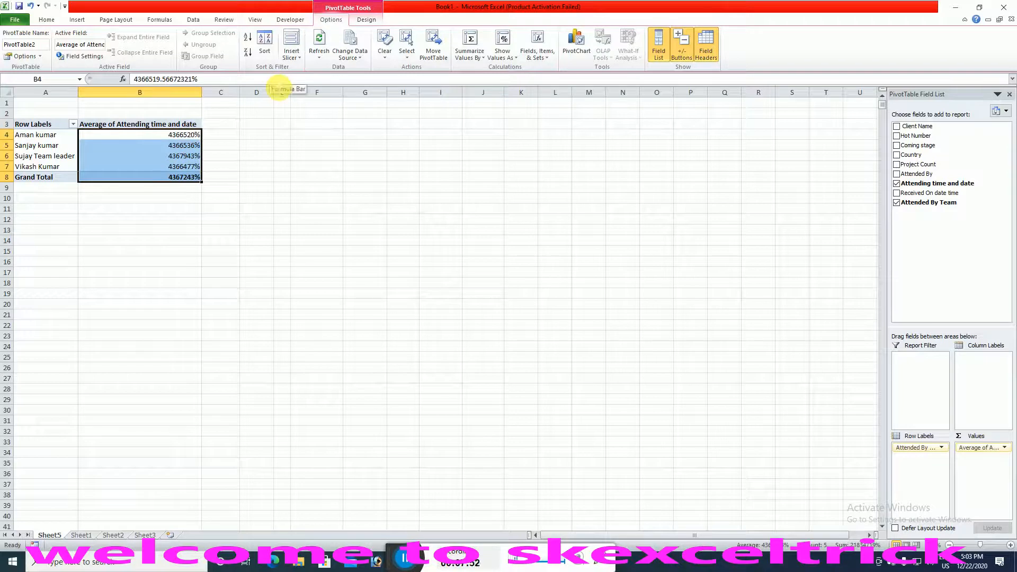
pyautogui.hotkey('ctrl', 'z')
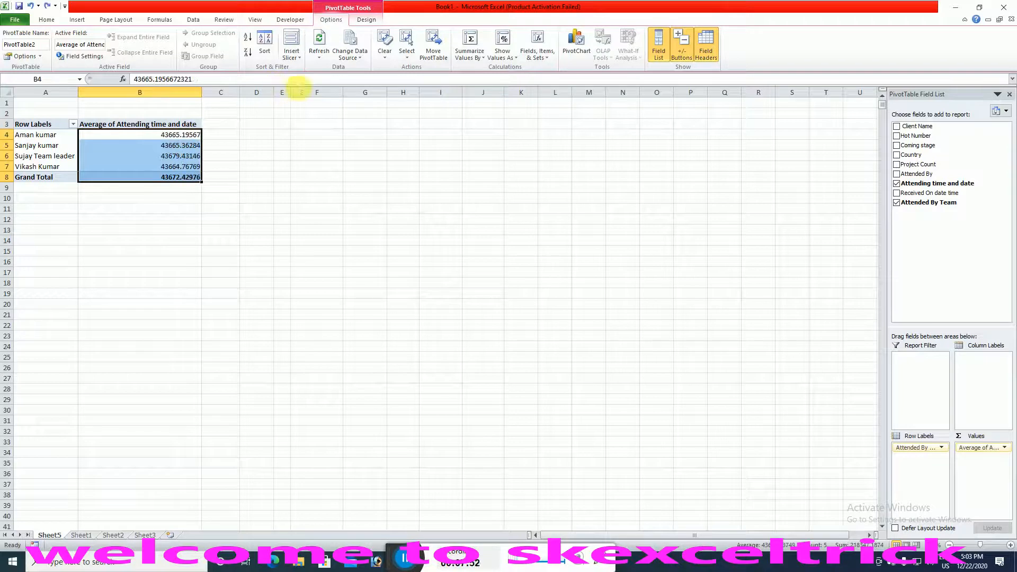
# Try Max as the summary function for Attending time and date, and return it to Average.
pyautogui.click(1005, 448)
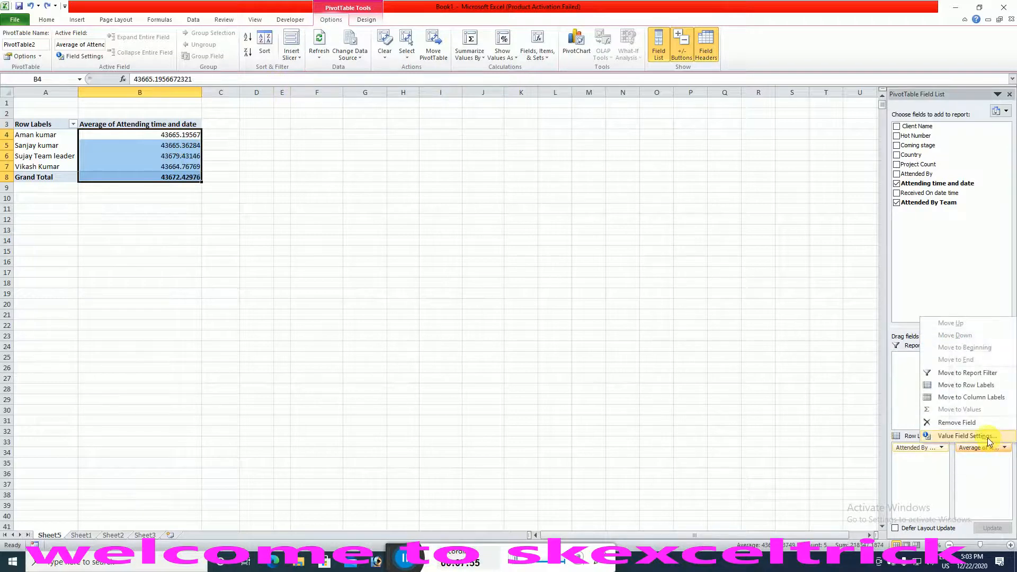
pyautogui.click(932, 431)
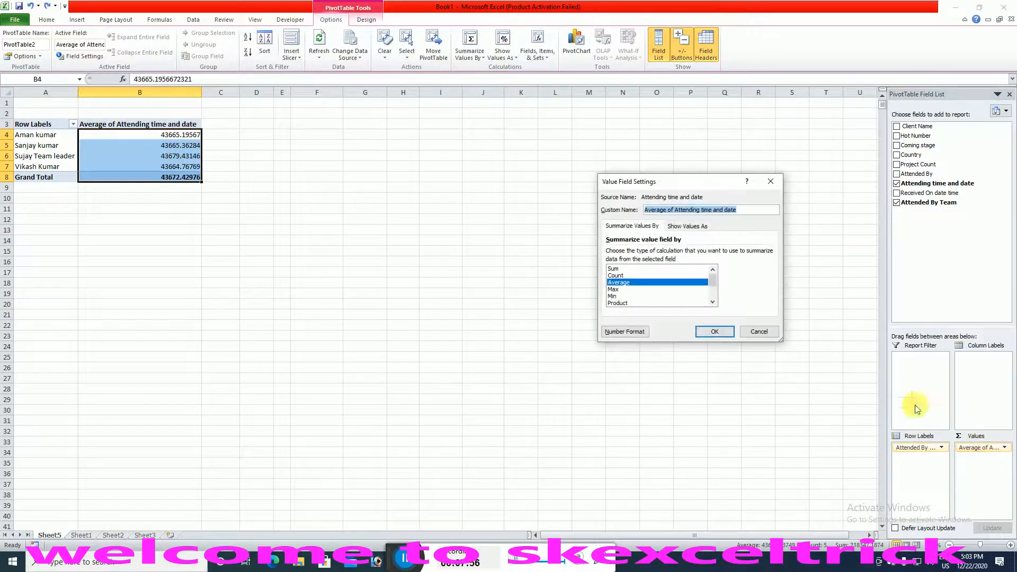
pyautogui.click(642, 289)
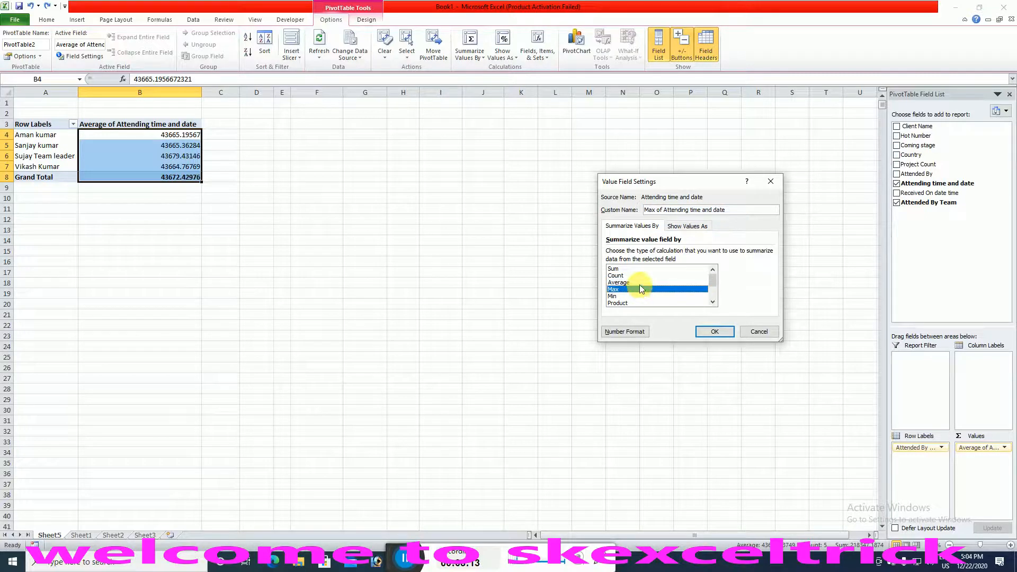
pyautogui.click(640, 283)
pyautogui.click(714, 331)
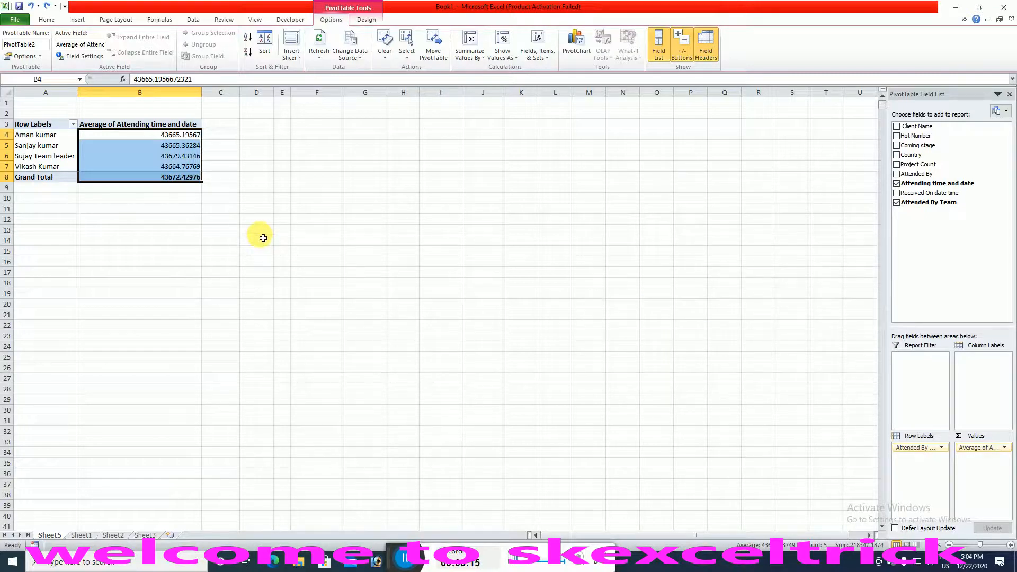
pyautogui.moveTo(183, 136); pyautogui.dragTo(196, 175)
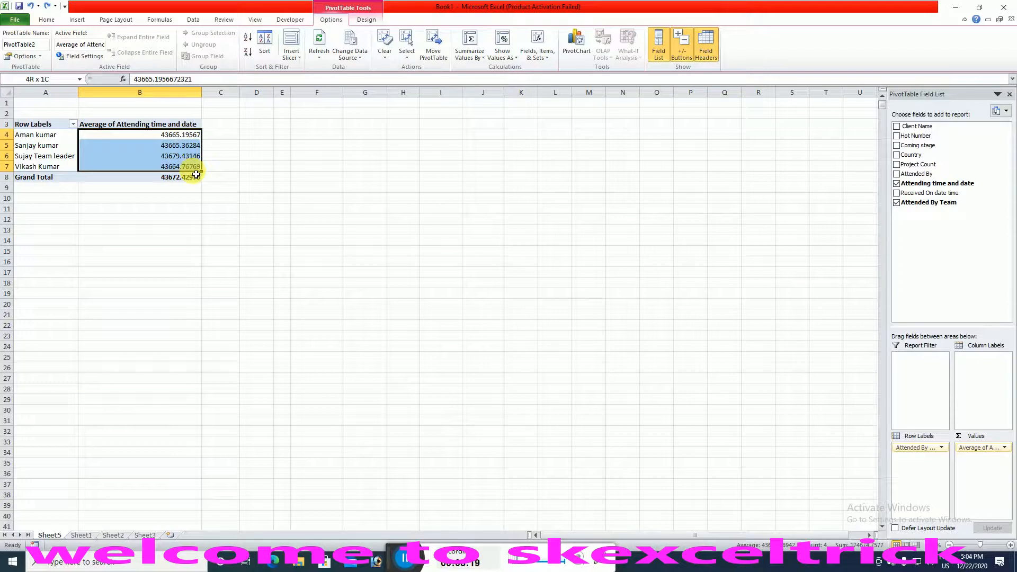
# Clear the PivotTable layout and cross-tabulate Client Name rows against Coming stage columns, with Coming stage as the counted values.
pyautogui.moveTo(984, 448); pyautogui.dragTo(959, 270)
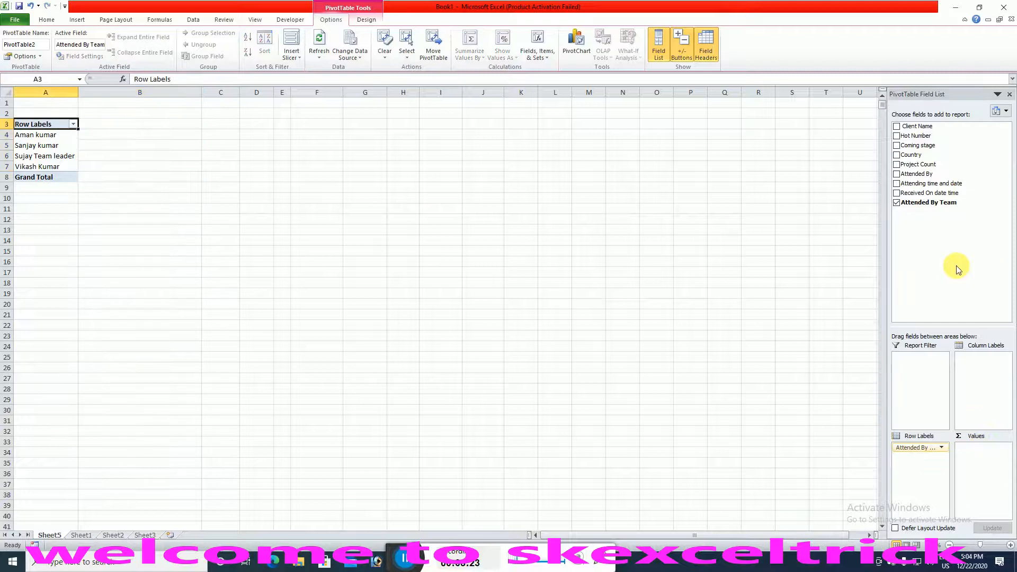
pyautogui.moveTo(917, 447); pyautogui.dragTo(960, 268)
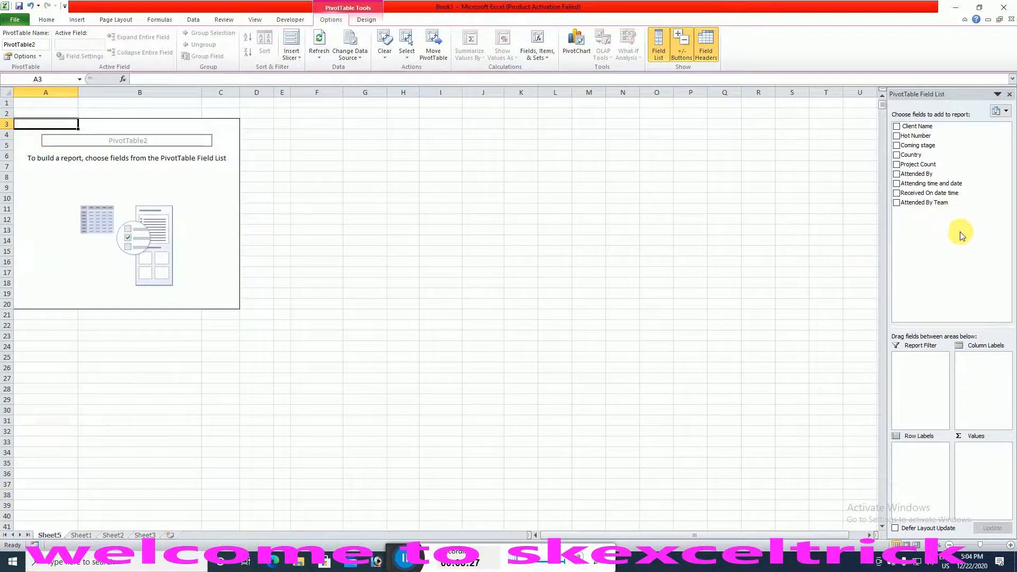
pyautogui.moveTo(931, 126); pyautogui.dragTo(922, 459)
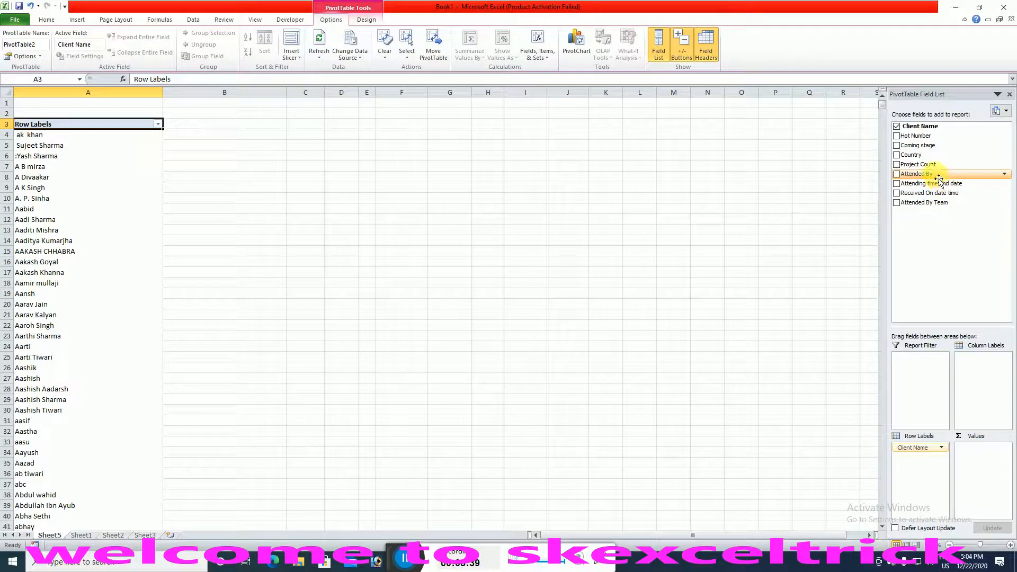
pyautogui.moveTo(930, 145); pyautogui.dragTo(978, 368)
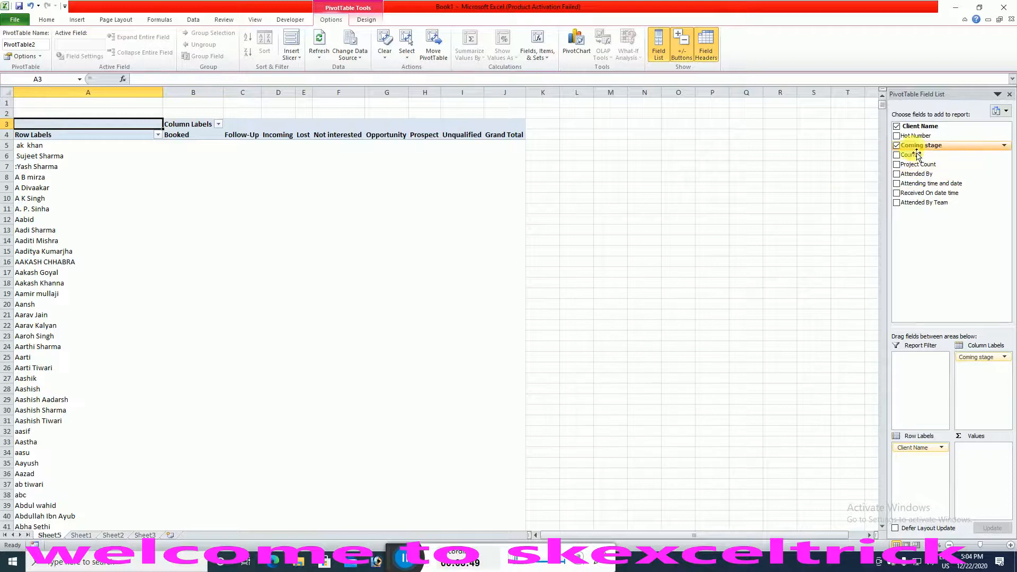
pyautogui.moveTo(922, 146); pyautogui.dragTo(996, 469)
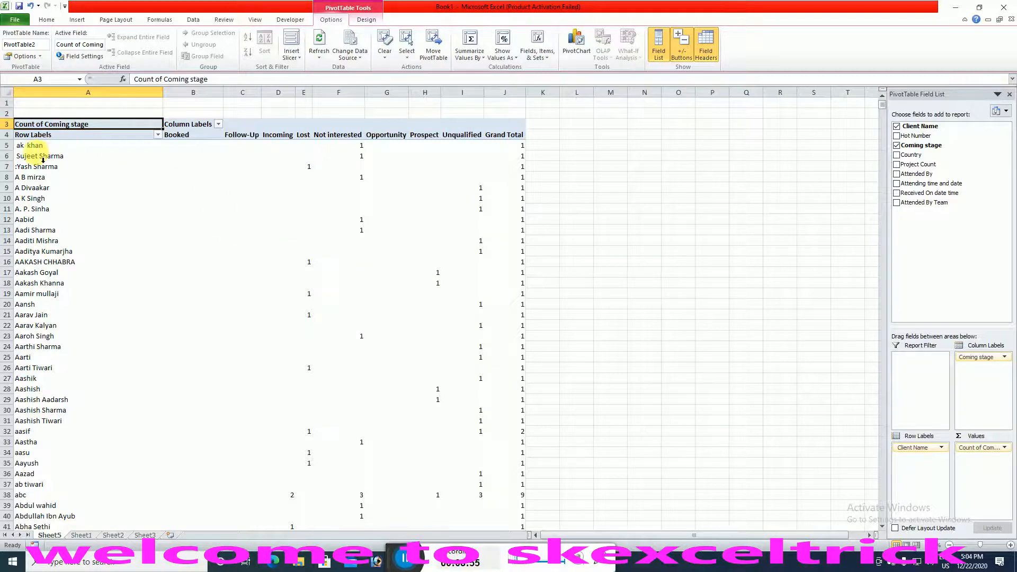
# Examine the coming stage counts of repeated client names down the PivotTable.
pyautogui.scroll(-12, 302, 352)
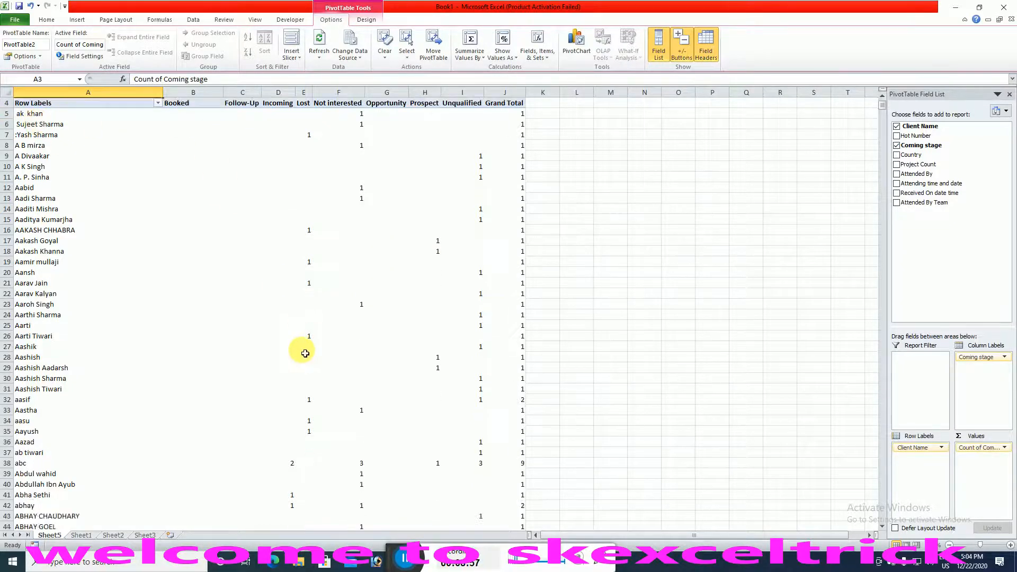
pyautogui.scroll(5, 305, 354)
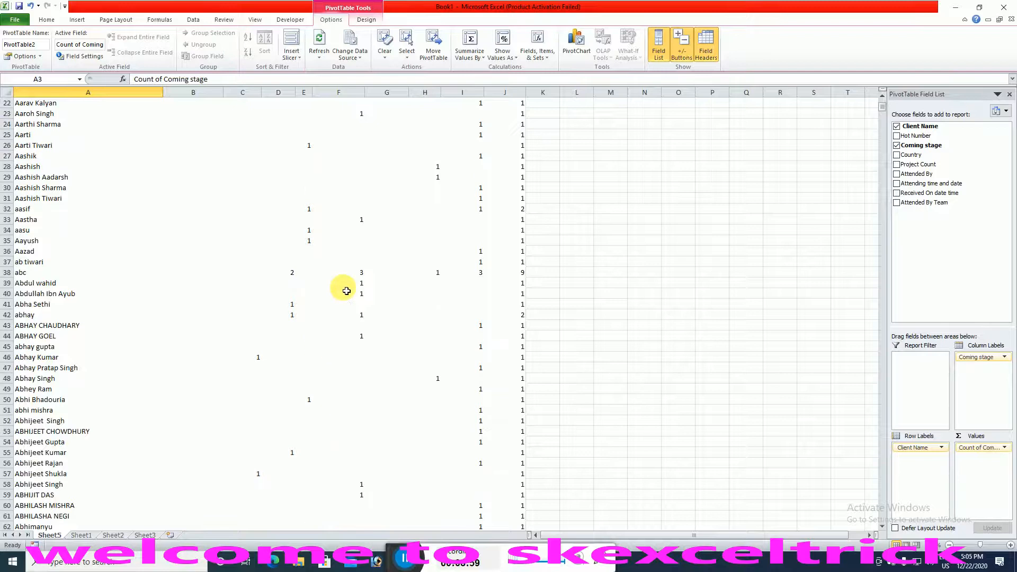
pyautogui.moveTo(362, 273); pyautogui.dragTo(32, 279)
pyautogui.scroll(-10, 114, 295)
pyautogui.scroll(-6, 125, 307)
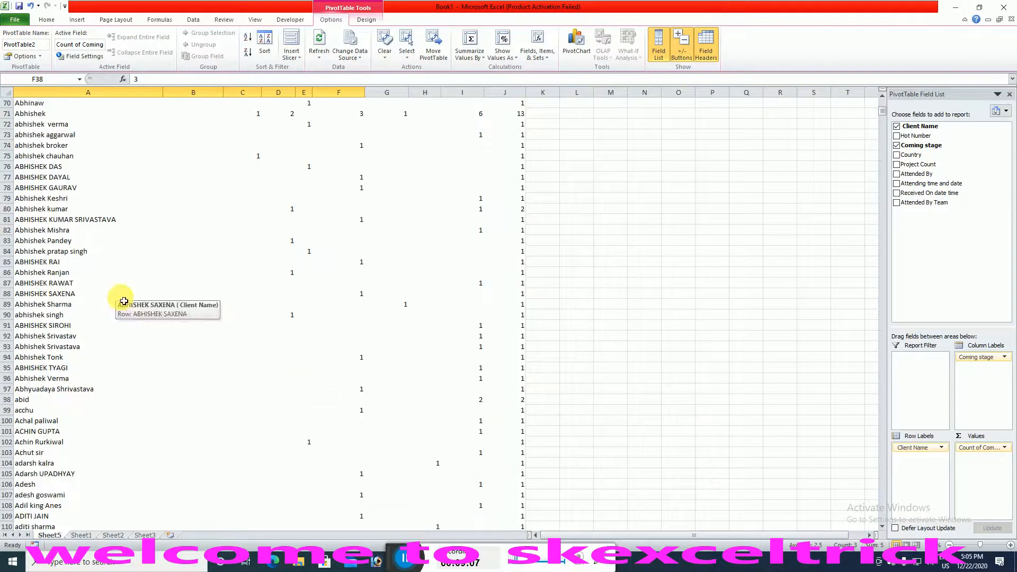
pyautogui.scroll(3, 135, 305)
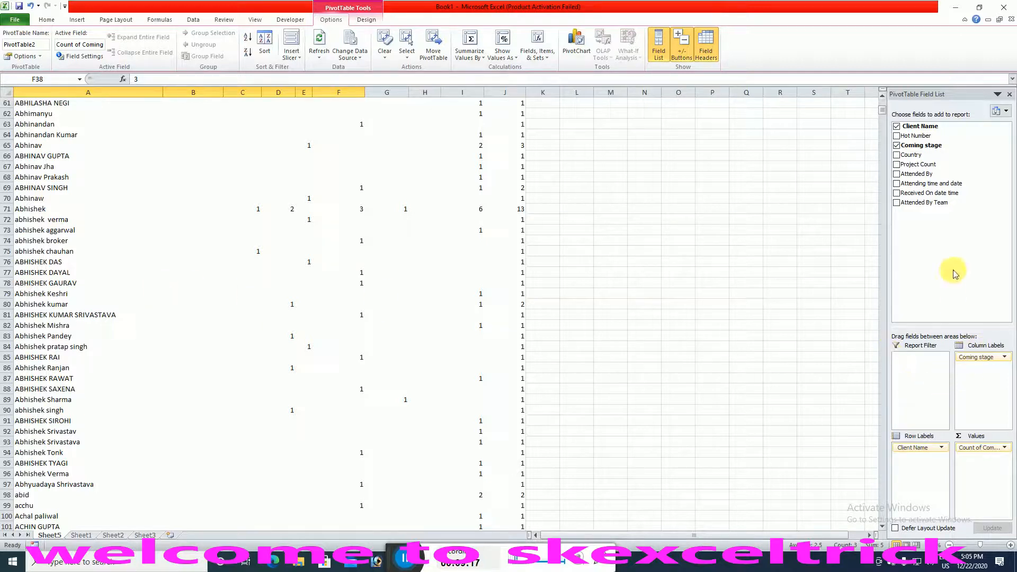
# Replace Coming stage with Project Count in the PivotTable's values, summarized by Count, and check a repeated client name's count.
pyautogui.click(898, 148)
pyautogui.moveTo(919, 164); pyautogui.dragTo(984, 465)
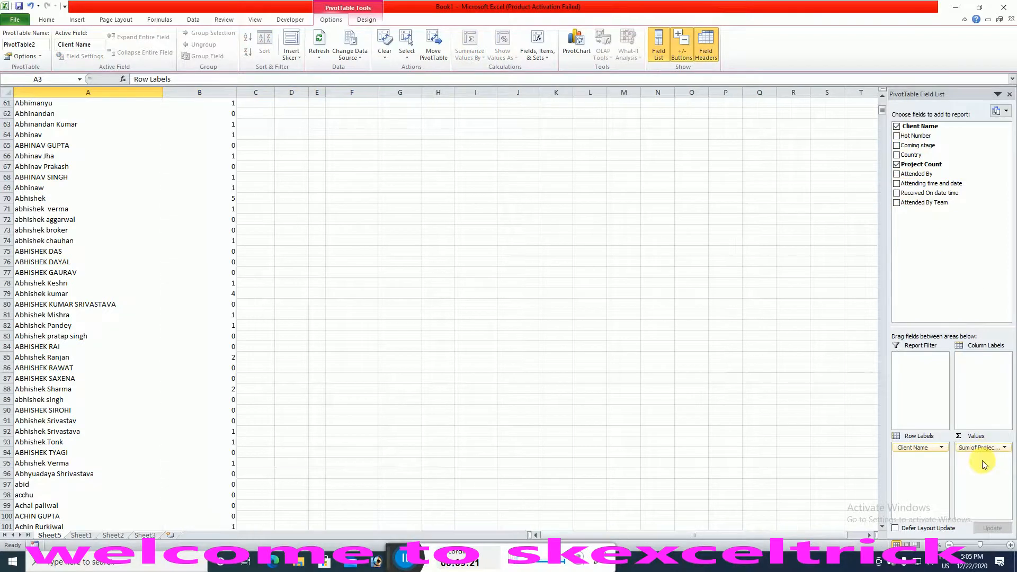
pyautogui.scroll(20, 161, 250)
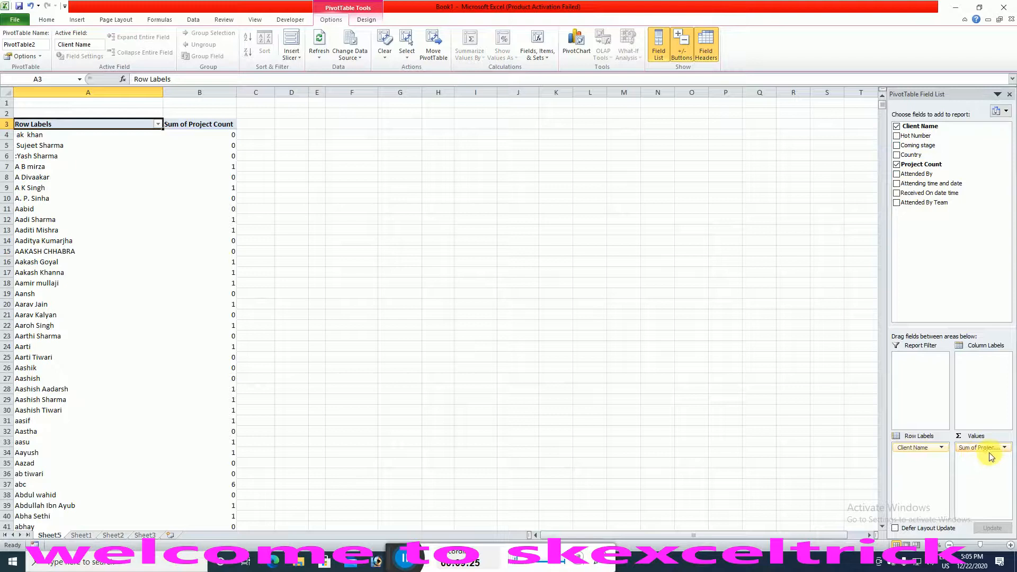
pyautogui.click(1005, 448)
pyautogui.click(937, 435)
pyautogui.click(616, 275)
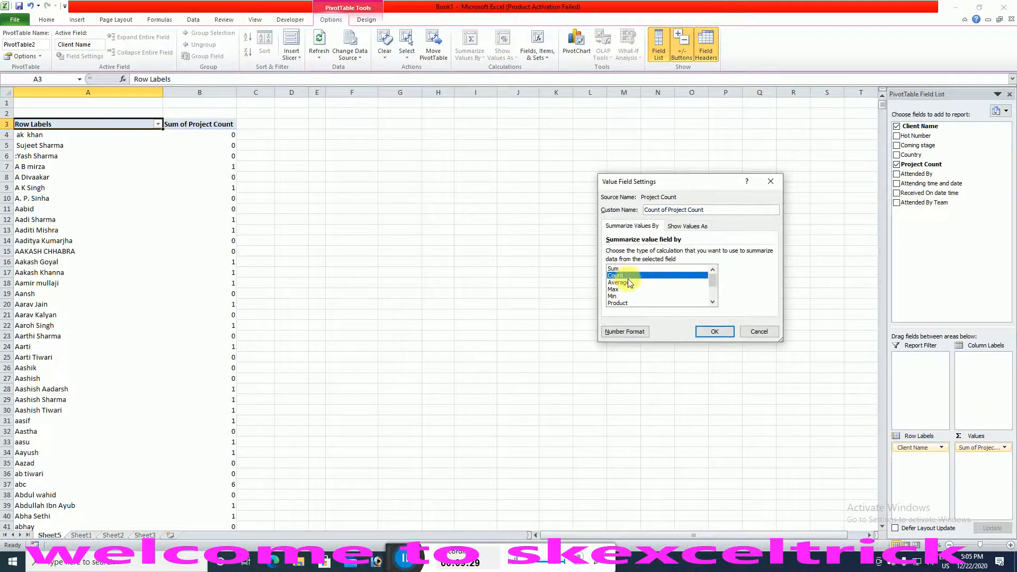
pyautogui.click(714, 331)
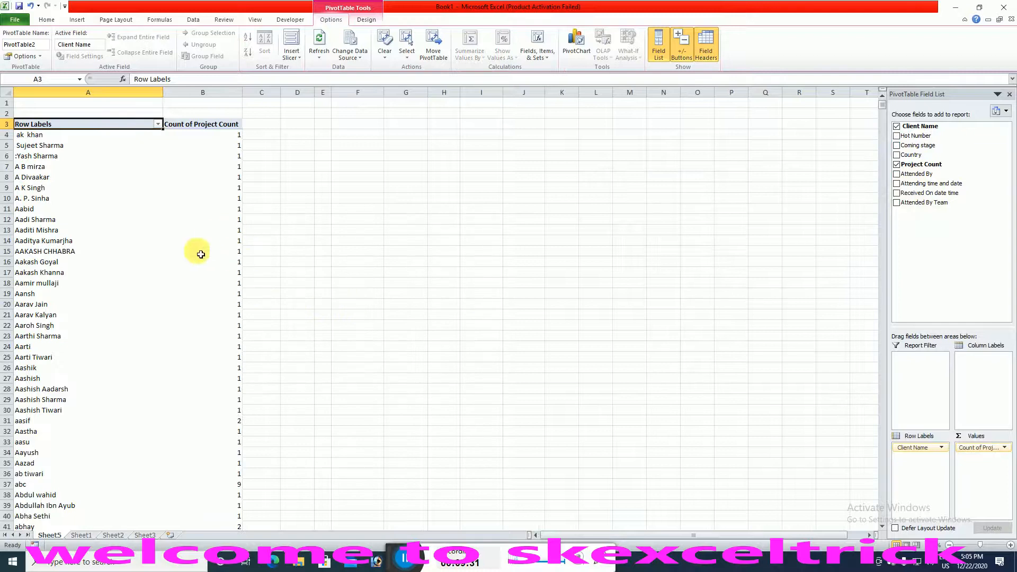
pyautogui.scroll(-18, 197, 297)
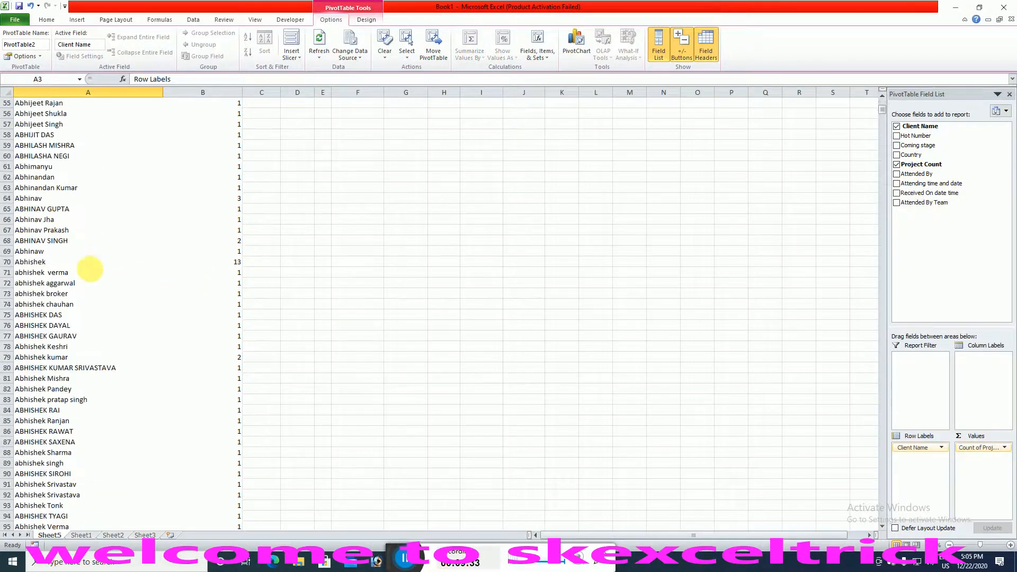
pyautogui.moveTo(53, 265); pyautogui.dragTo(233, 270)
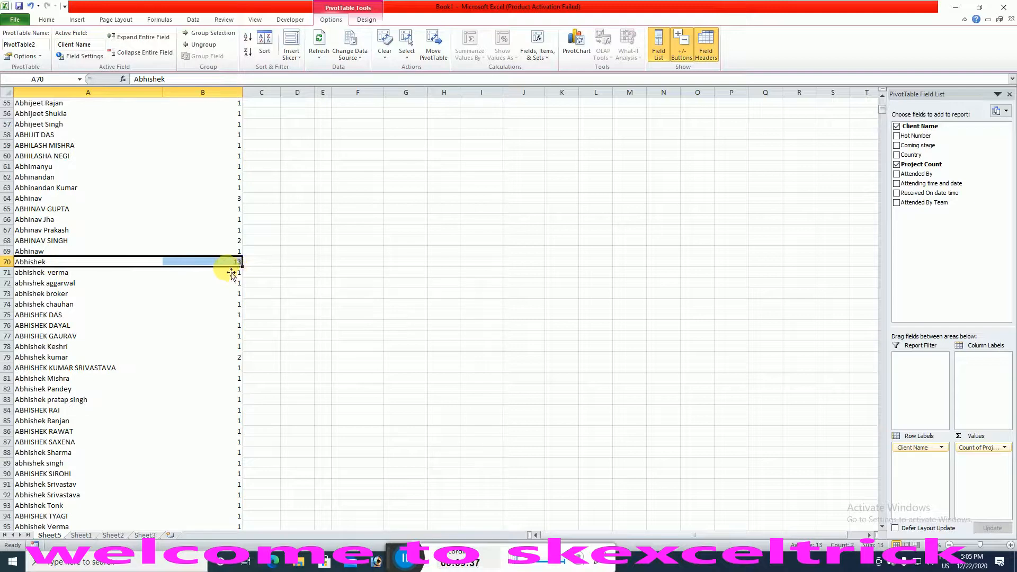
pyautogui.scroll(18, 624, 296)
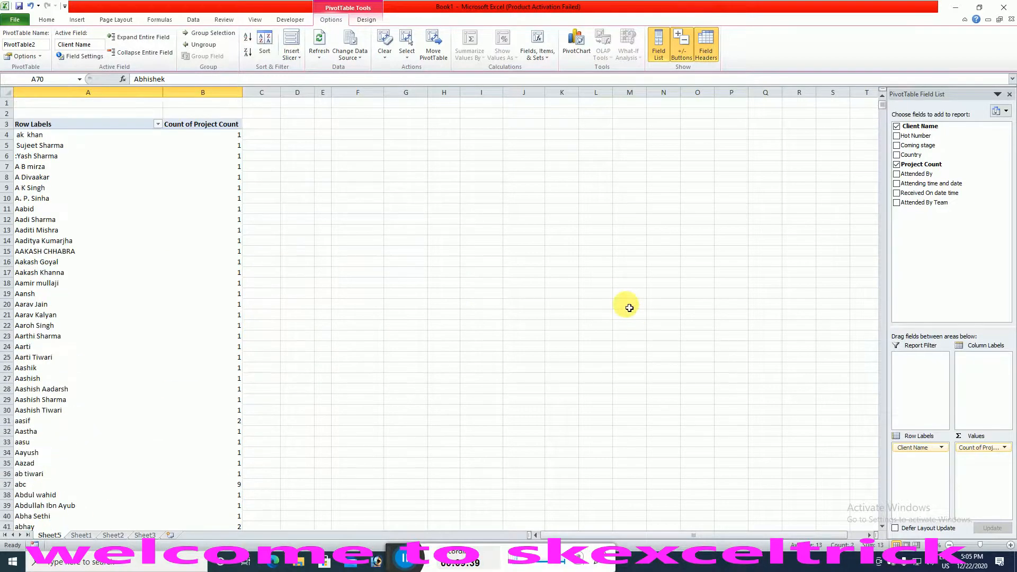
# Replace Project Count with Hot Number in the PivotTable's values, summarized by Max.
pyautogui.moveTo(975, 447); pyautogui.dragTo(980, 271)
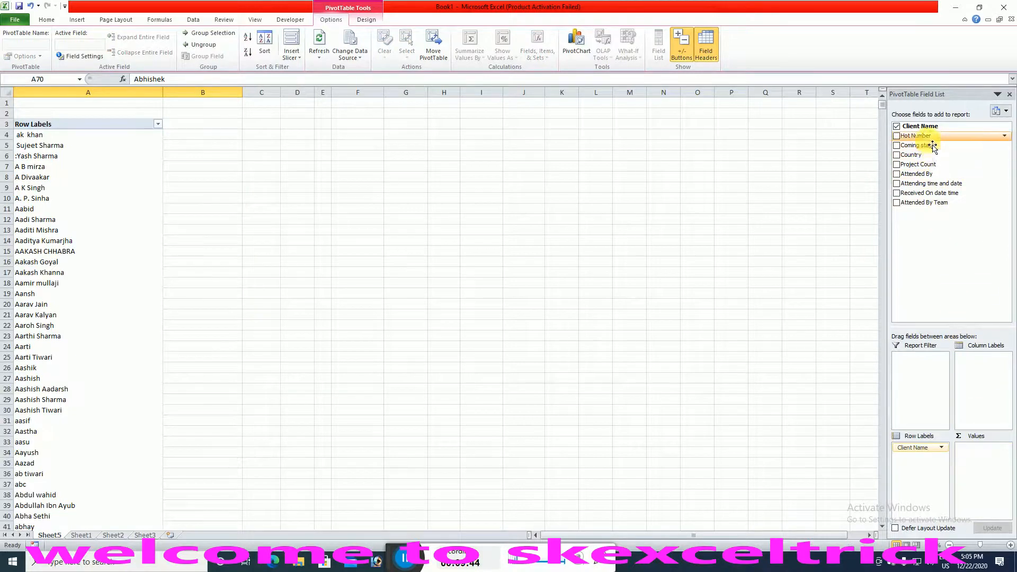
pyautogui.moveTo(995, 444); pyautogui.dragTo(997, 486)
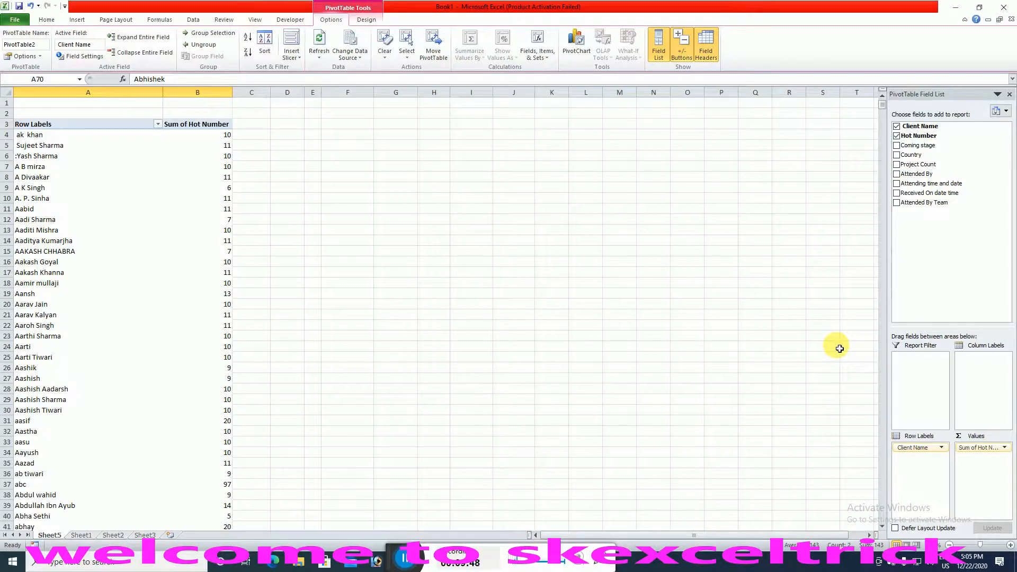
pyautogui.click(1006, 450)
pyautogui.click(980, 437)
pyautogui.click(626, 277)
pyautogui.click(625, 283)
pyautogui.click(627, 290)
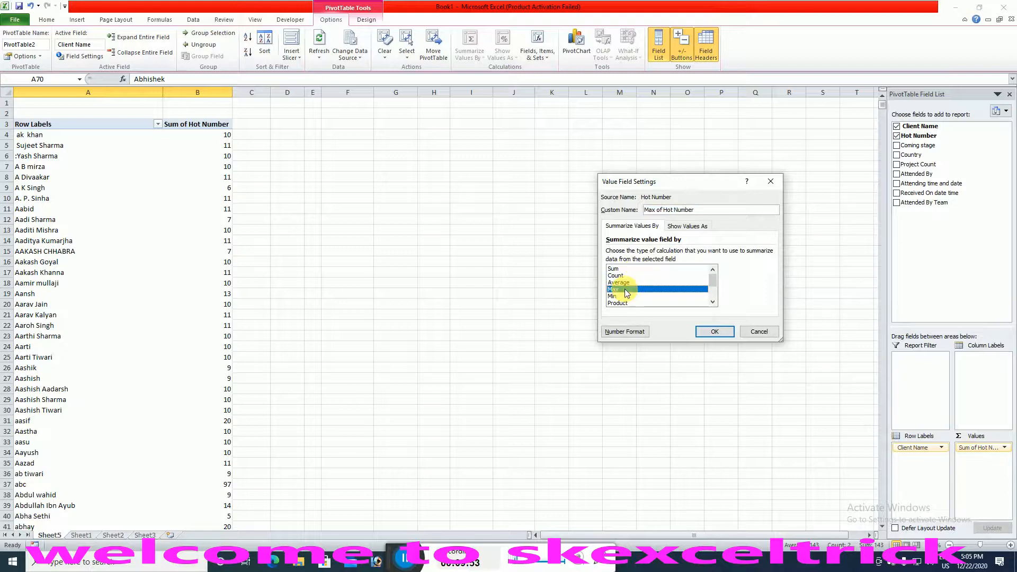
pyautogui.click(713, 332)
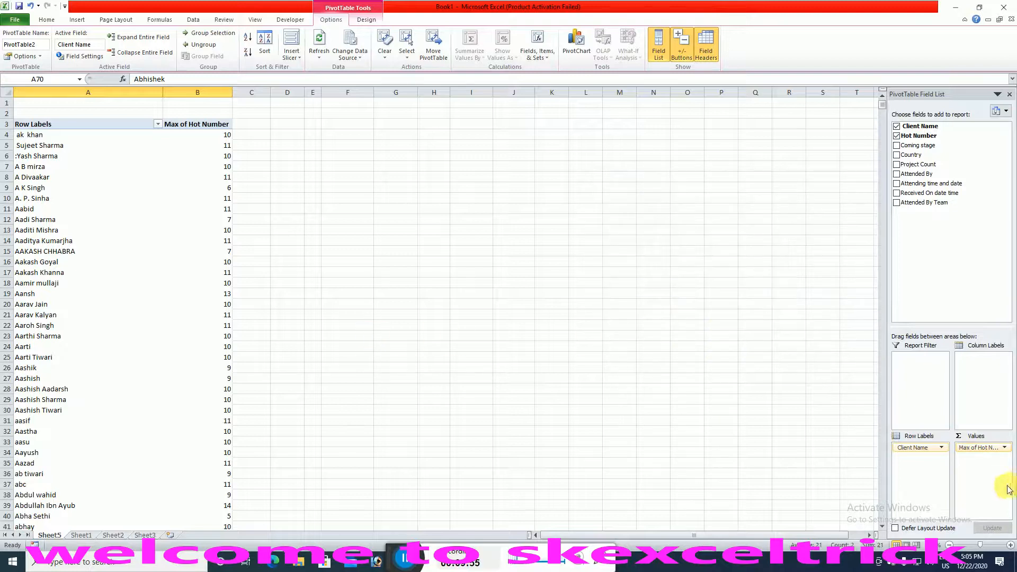
# Summarize Hot Number by Average in the PivotTable's values and check the average for client abc.
pyautogui.click(1004, 448)
pyautogui.click(978, 435)
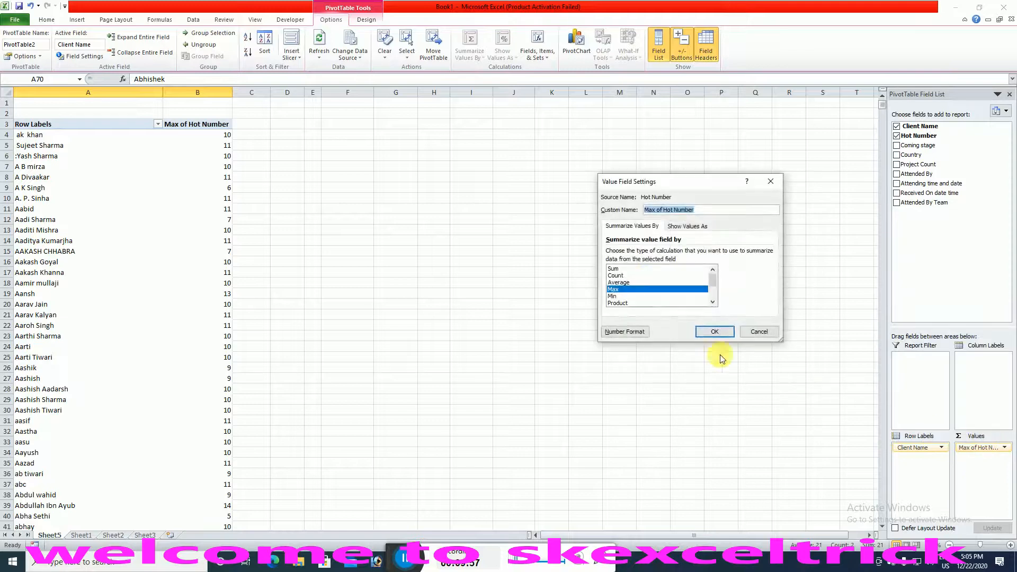
pyautogui.click(619, 282)
pyautogui.click(713, 331)
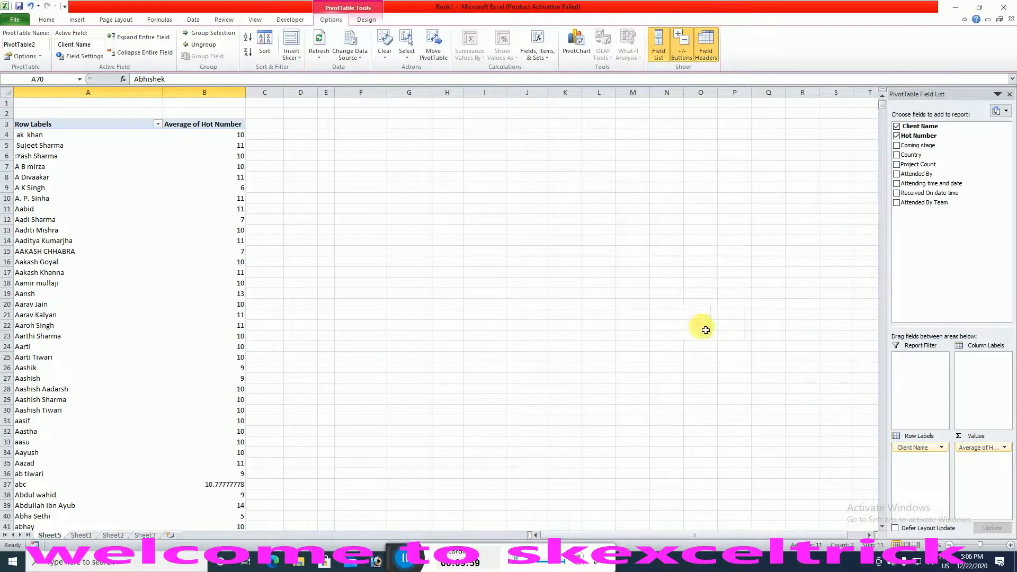
pyautogui.scroll(-1, 234, 477)
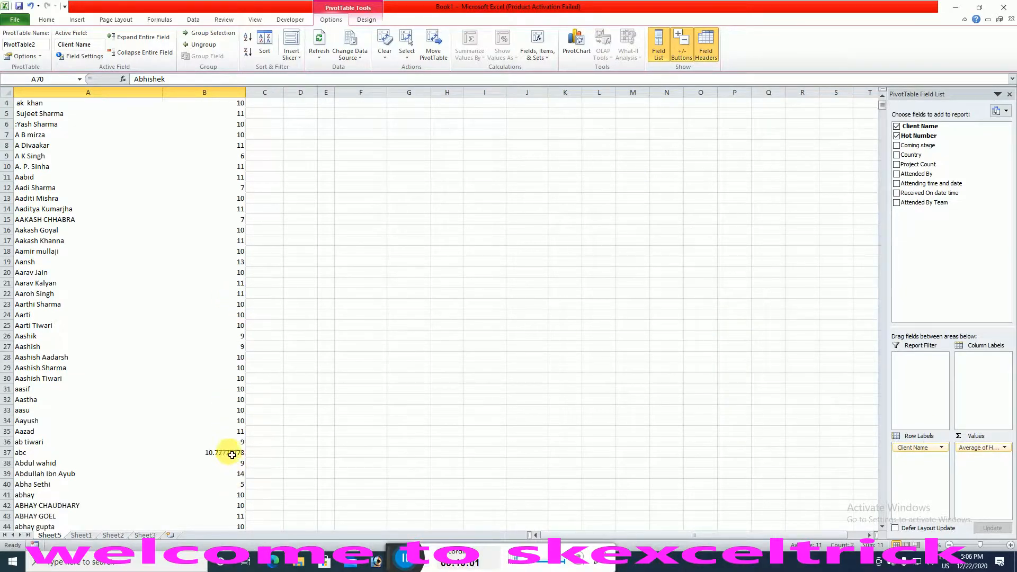
pyautogui.click(218, 452)
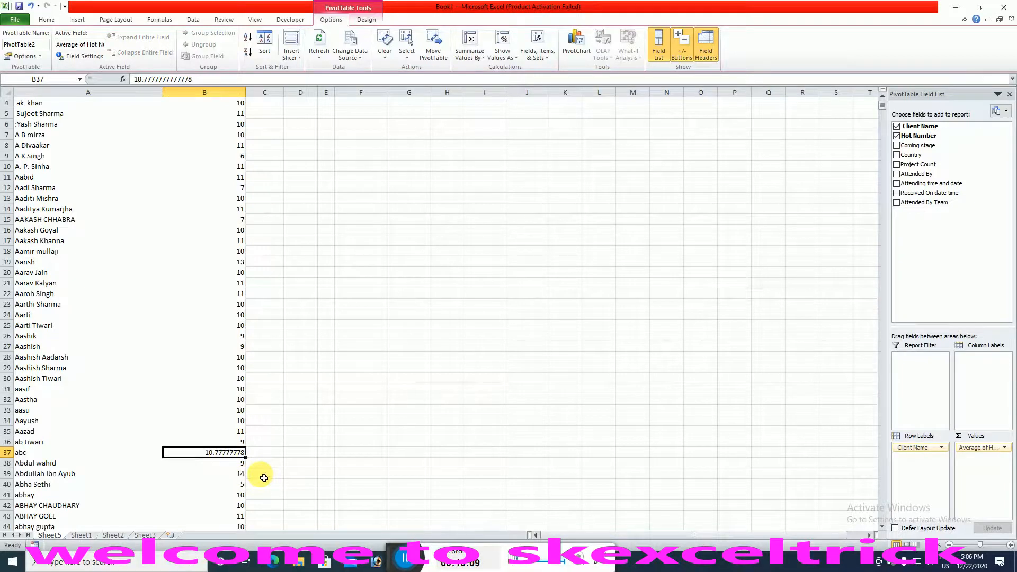
# Try to decrease the decimal places of all Hot Number averages, from B4 down to the grand total.
pyautogui.scroll(1, 254, 313)
pyautogui.click(231, 138)
pyautogui.hotkey('ctrl', 'shift', 'Down')
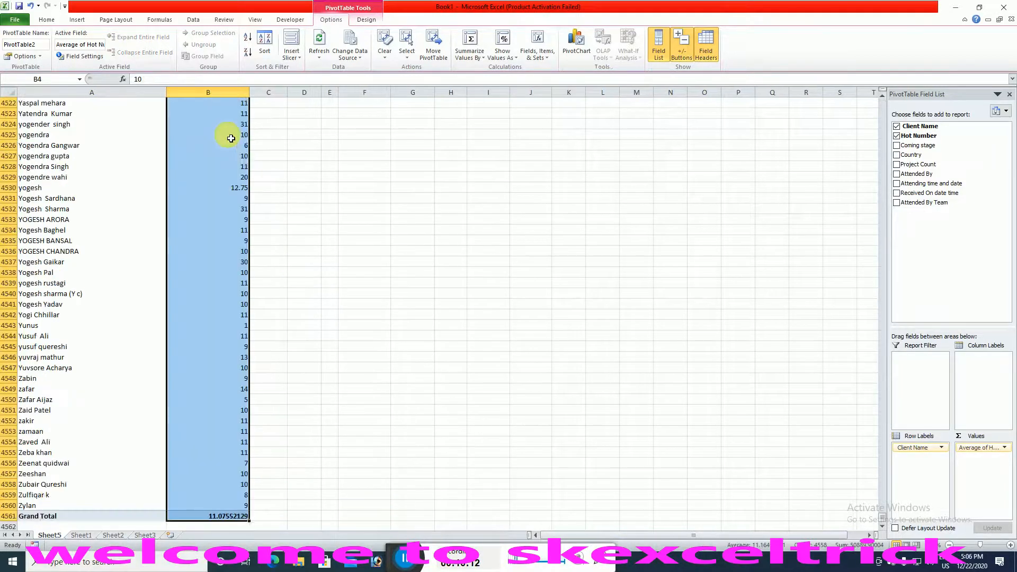
pyautogui.click(47, 19)
pyautogui.click(393, 52)
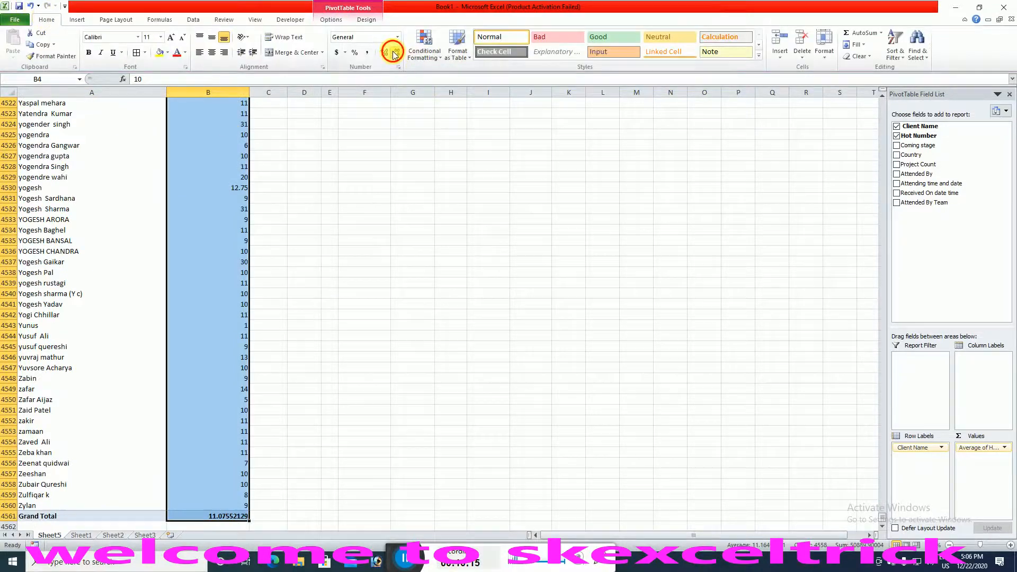
pyautogui.scroll(19, 290, 150)
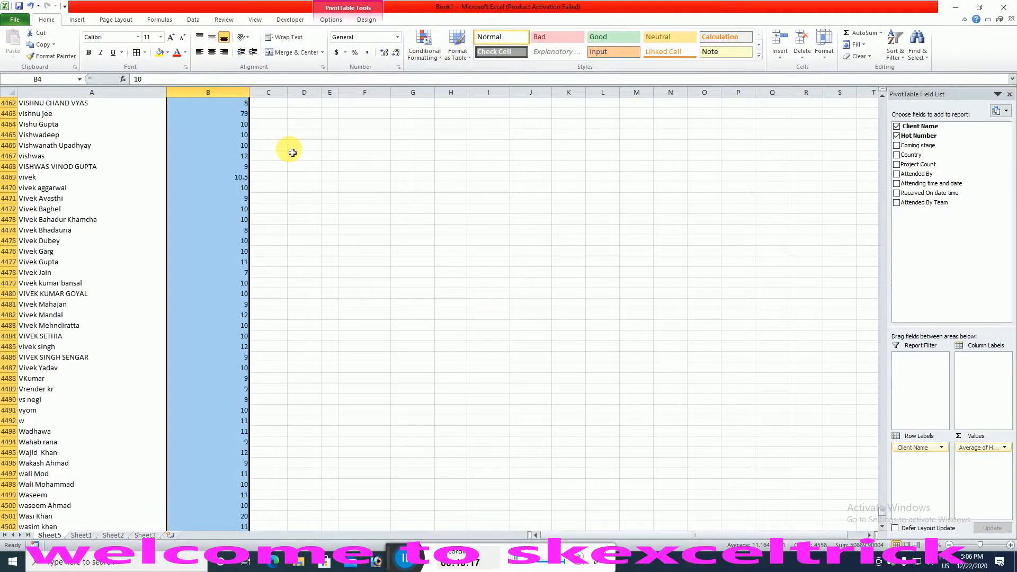
pyautogui.scroll(12, 243, 227)
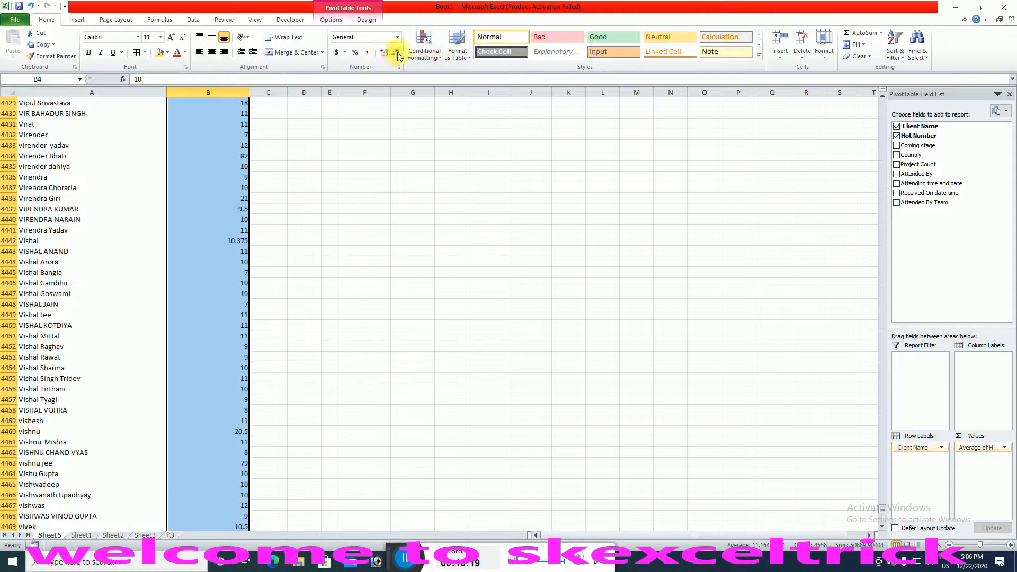
# Enter 44.00 in cell F4433 beside the PivotTable and a period in the cell below it.
pyautogui.click(389, 148)
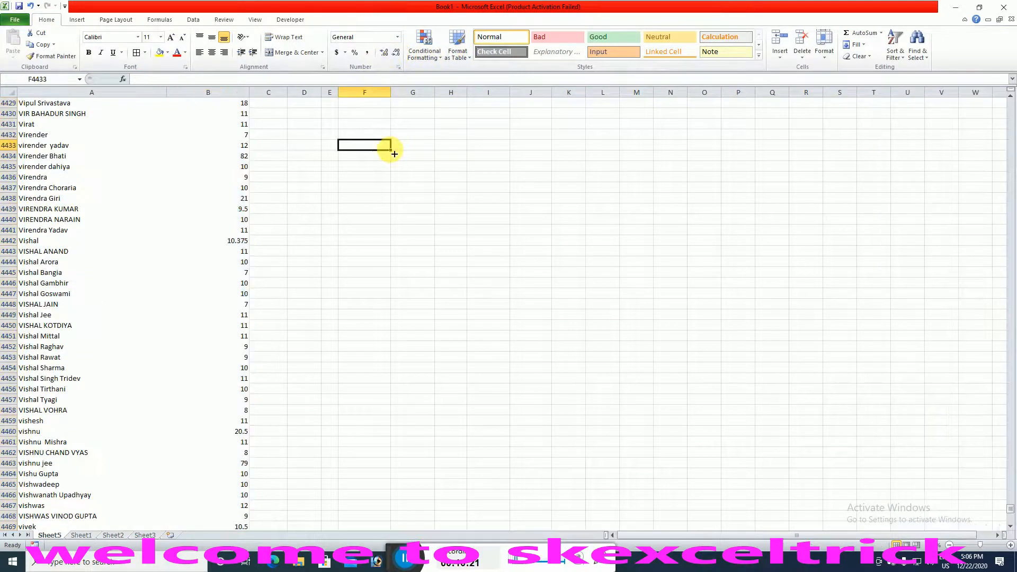
pyautogui.write('44.00')
pyautogui.press('Return')
pyautogui.write('.')
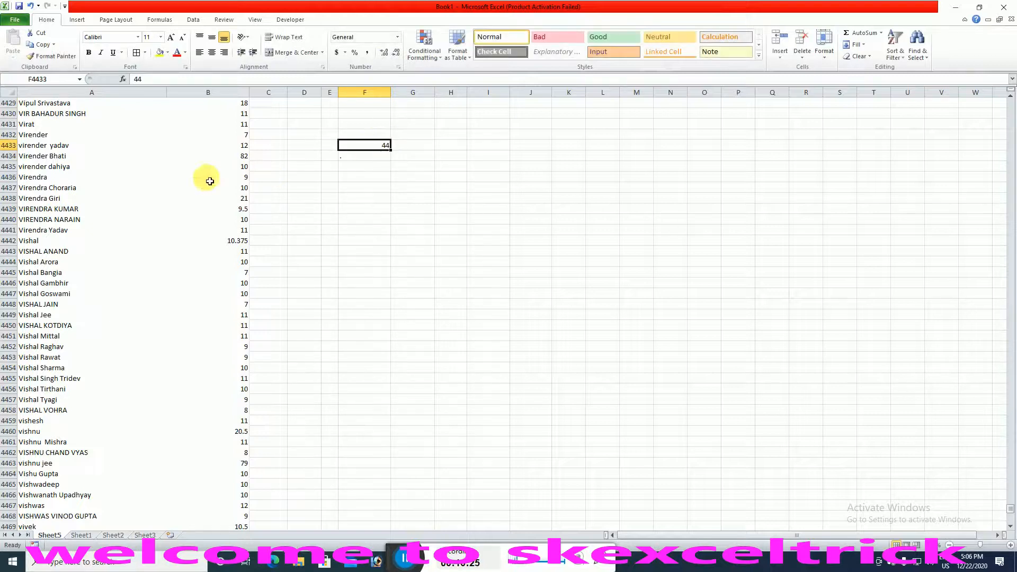
# Select the Hot Number averages from B4 down and examine their decimals, ending back at cell A1.
pyautogui.click(212, 177)
pyautogui.hotkey('ctrl', 'Up')
pyautogui.hotkey('ctrl', 'Up')
pyautogui.press('Down')
pyautogui.press('Down')
pyautogui.press('Down')
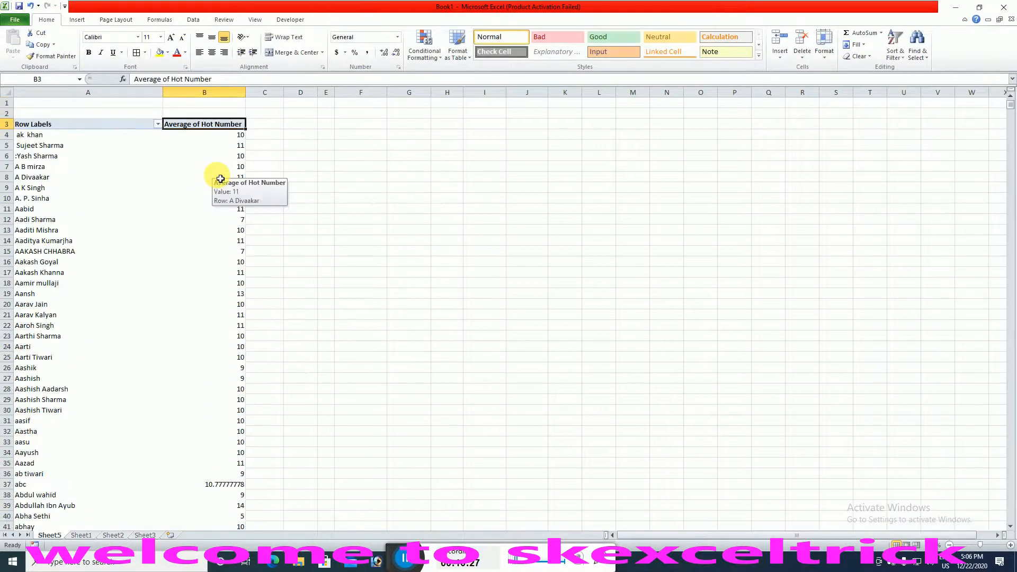
pyautogui.hotkey('ctrl', 'shift', 'Down')
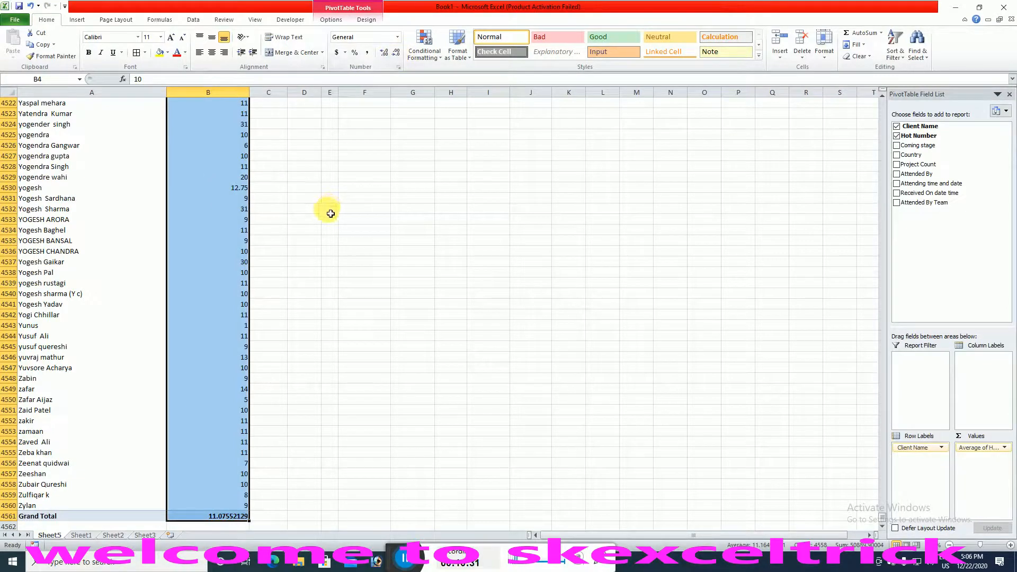
pyautogui.scroll(20, 256, 314)
pyautogui.scroll(20, 256, 313)
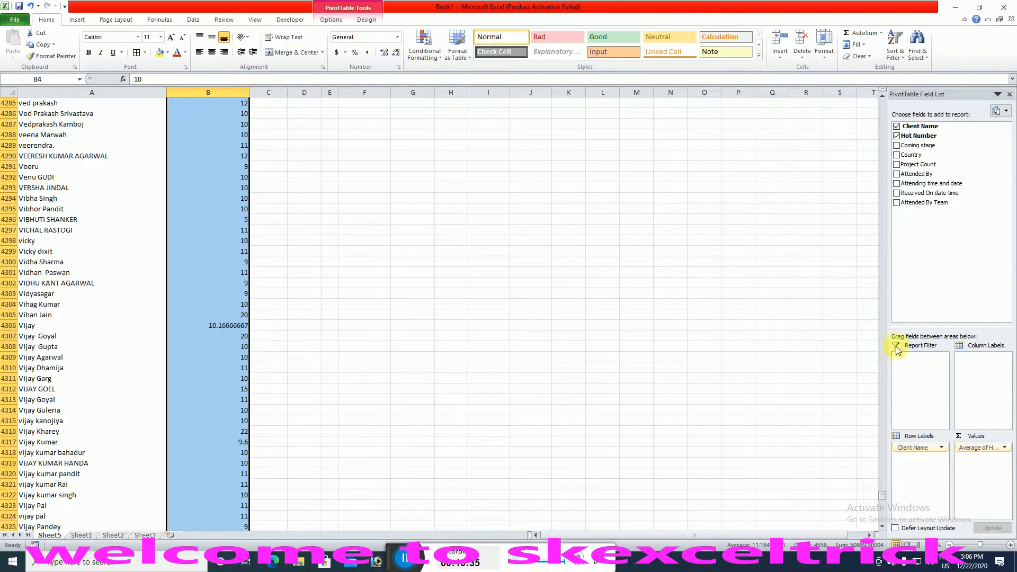
pyautogui.click(284, 322)
pyautogui.hotkey('ctrl', 'Home')
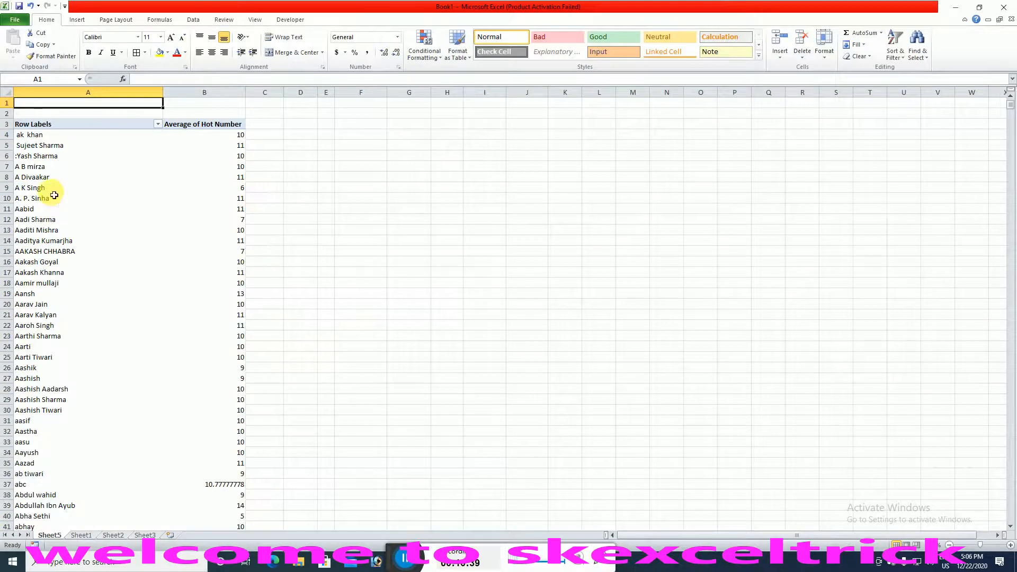
# Clear the PivotTable layout and cross-tabulate Attended By rows against Coming stage columns, with Coming stage as the counted values.
pyautogui.click(95, 159)
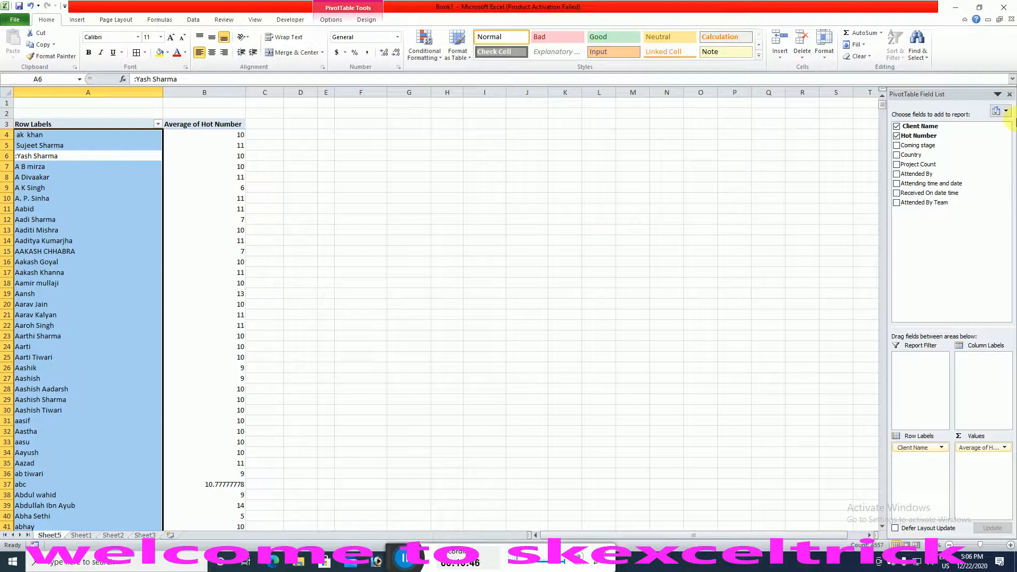
pyautogui.click(896, 135)
pyautogui.click(896, 126)
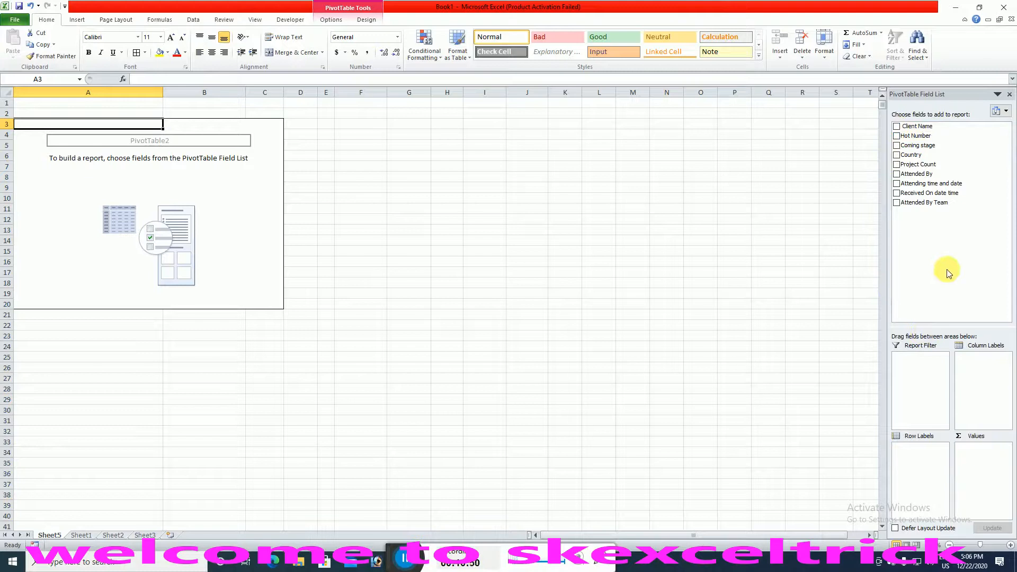
pyautogui.moveTo(924, 174); pyautogui.dragTo(919, 460)
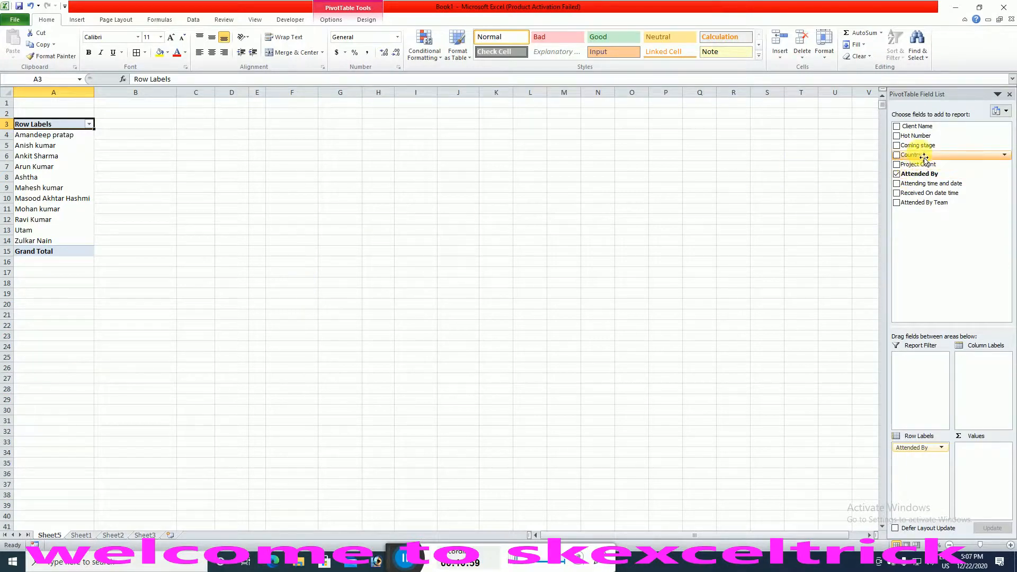
pyautogui.moveTo(932, 153); pyautogui.dragTo(977, 398)
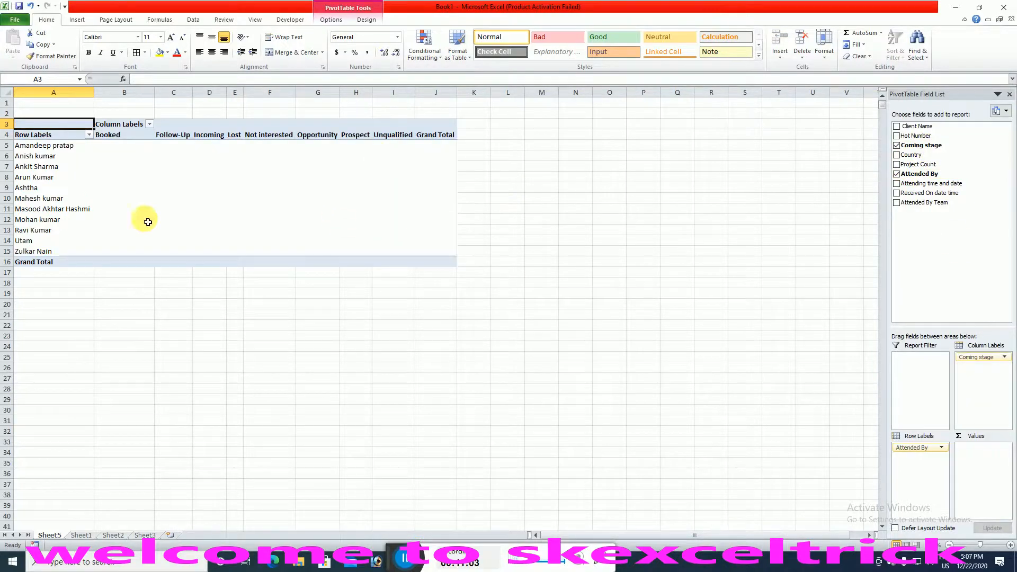
pyautogui.moveTo(935, 146); pyautogui.dragTo(992, 451)
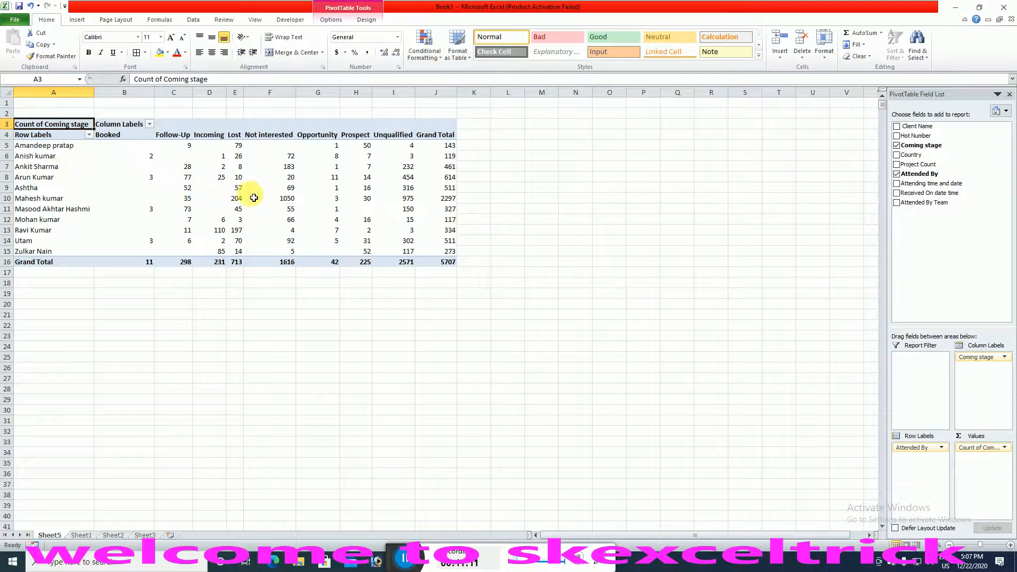
# Select the crosstab range A4:J16 and apply the first gray style of the Dark group to the PivotTable.
pyautogui.click(159, 157)
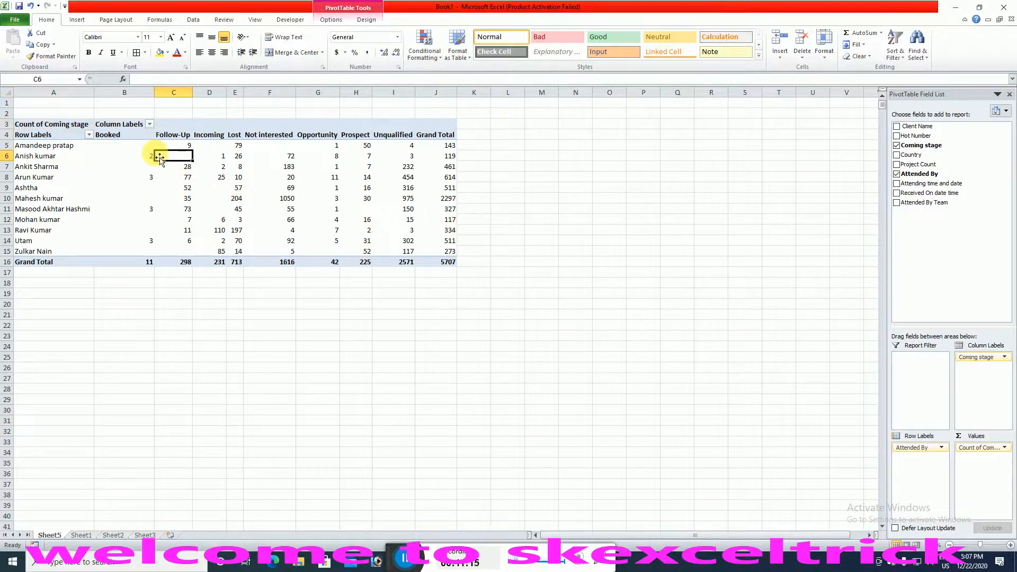
pyautogui.moveTo(46, 135); pyautogui.dragTo(444, 268)
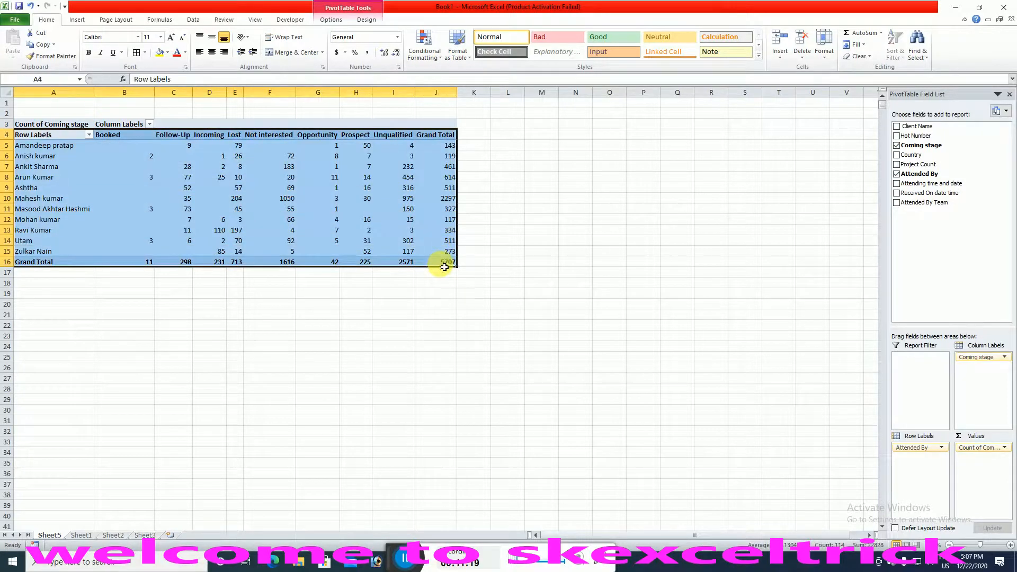
pyautogui.click(332, 20)
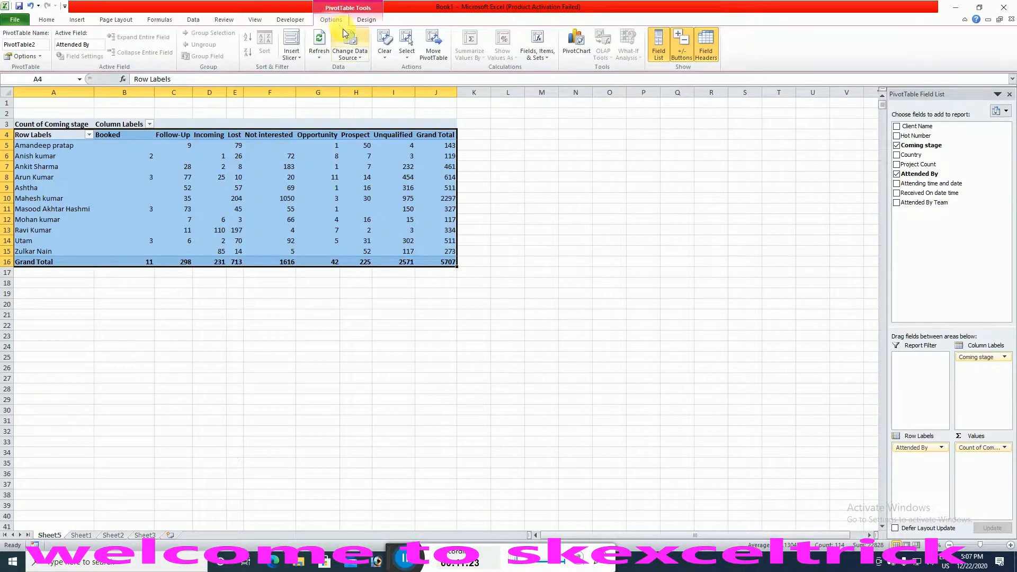
pyautogui.click(370, 20)
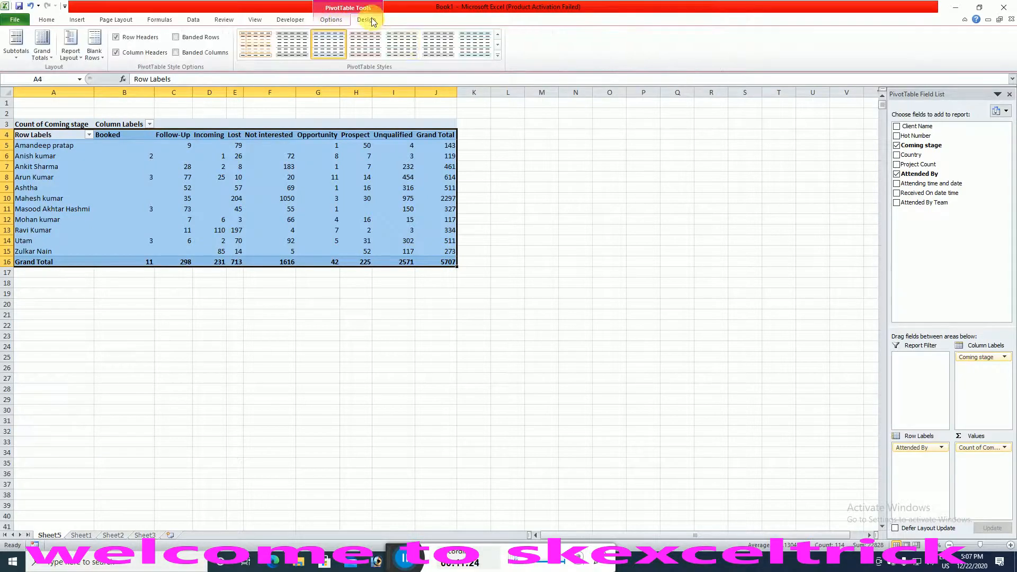
pyautogui.click(497, 55)
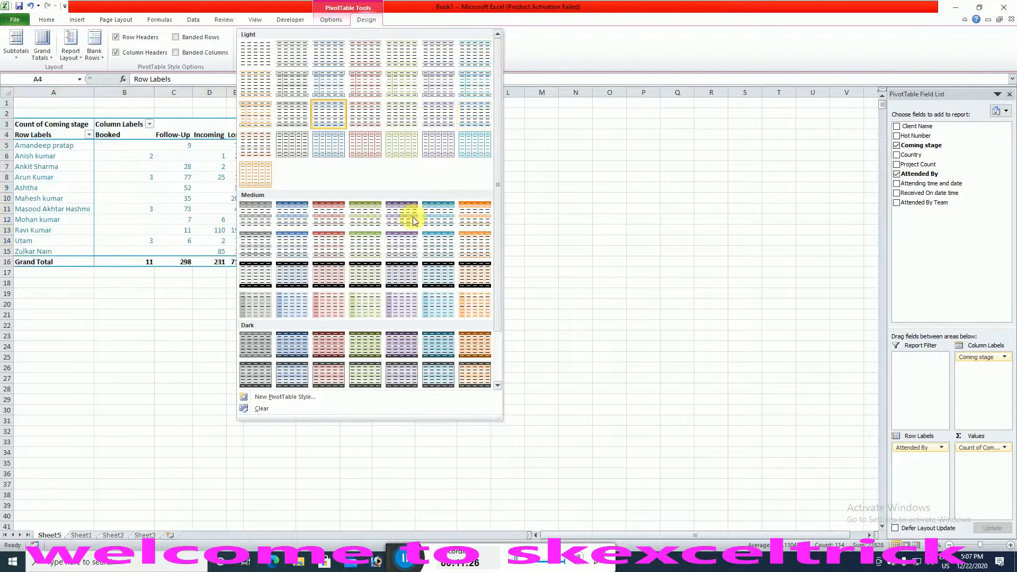
pyautogui.click(273, 349)
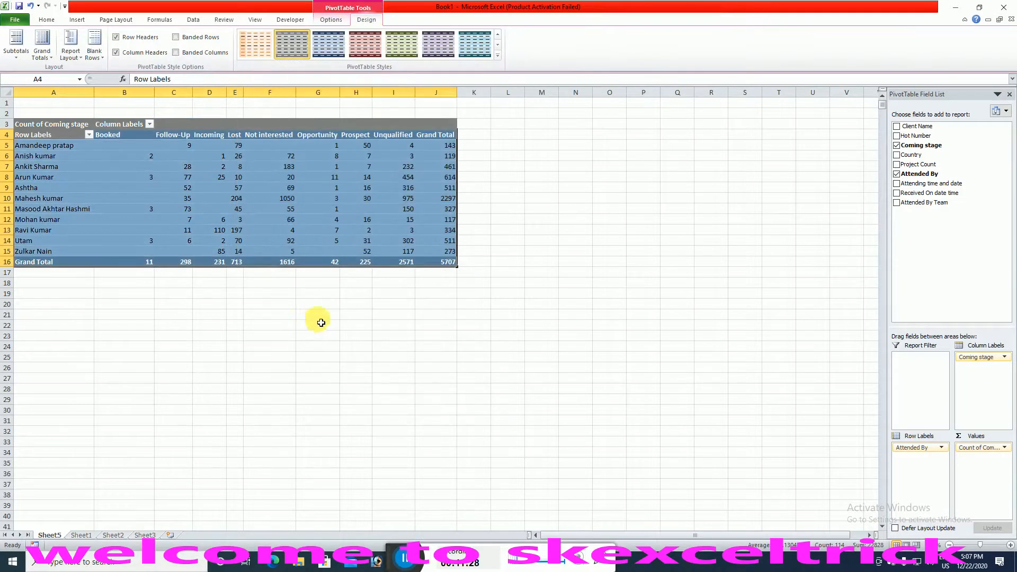
# Open the PivotTable Options for the crosstab and move the dialog clear of the table.
pyautogui.moveTo(241, 206)
pyautogui.rightClick(238, 205)
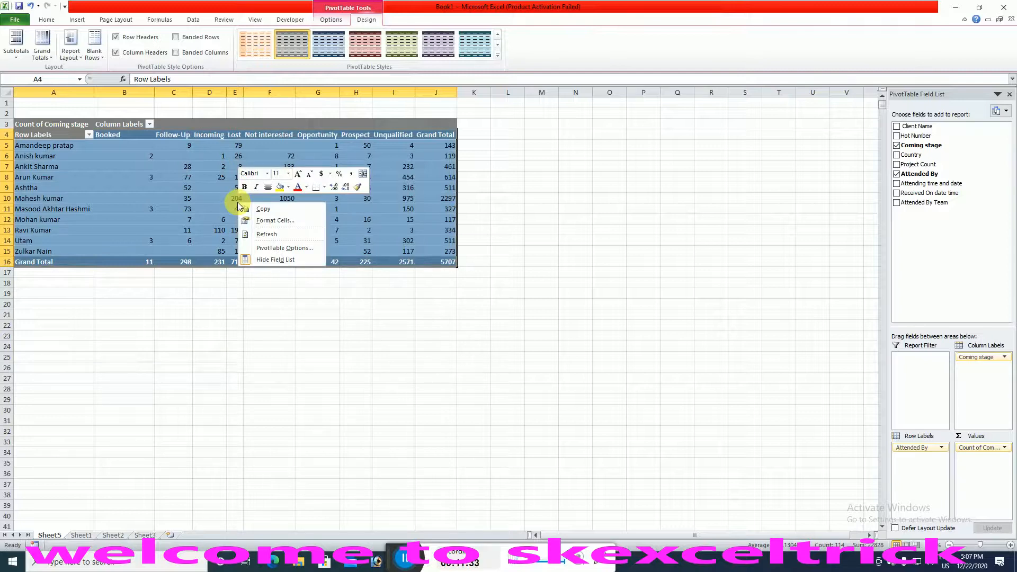
pyautogui.click(267, 248)
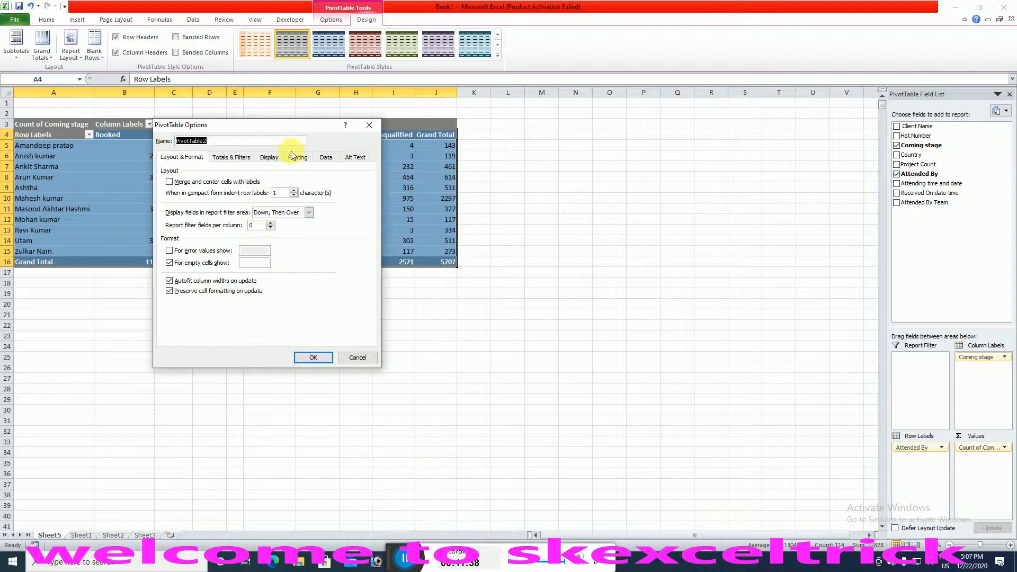
pyautogui.moveTo(322, 126); pyautogui.dragTo(732, 153)
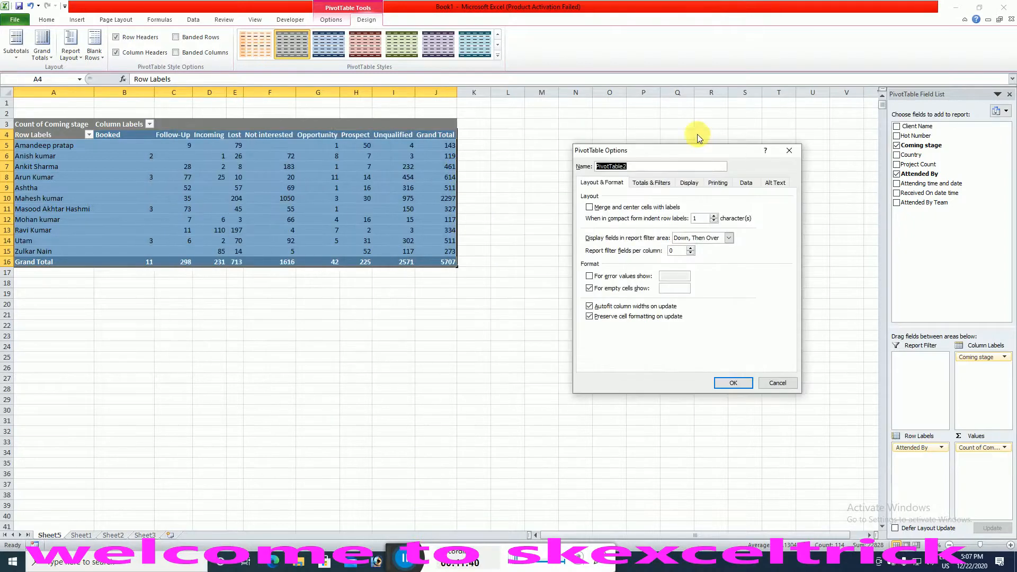